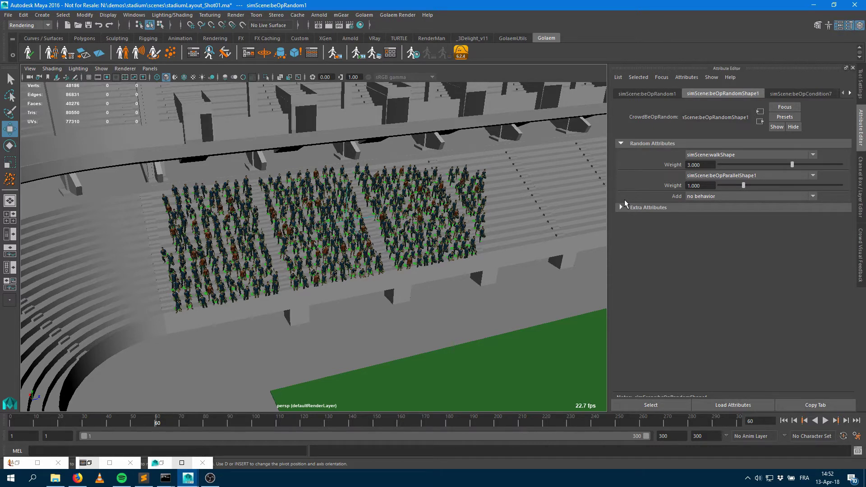
Play the crowd simulation from the first frame and review the behavior graph that drives the spectators.
alt+drag(298, 226, 313, 218)
alt+middle_drag(313, 217, 406, 155)
alt+right_drag(447, 171, 498, 201)
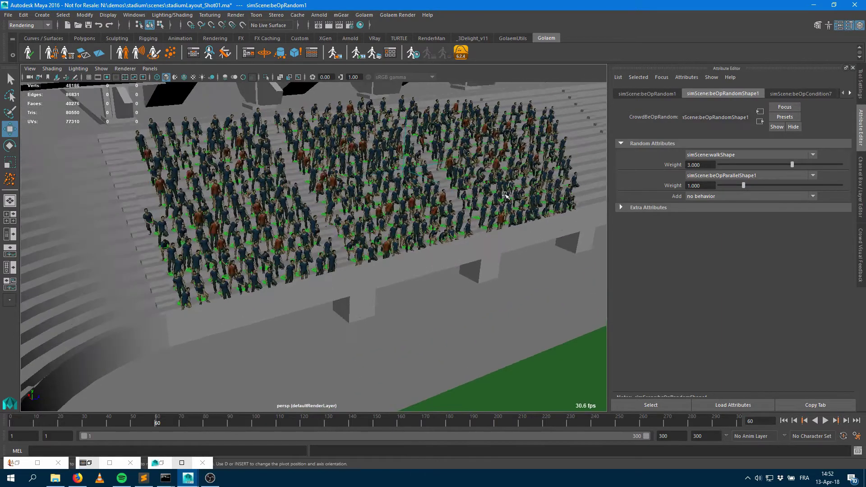
click(784, 420)
click(825, 421)
alt+right_drag(510, 299, 412, 298)
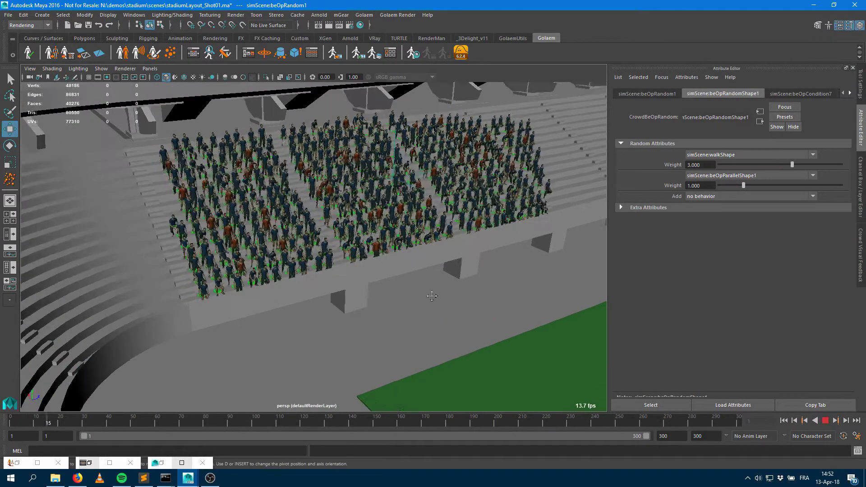
alt+middle_drag(496, 296, 444, 301)
alt+drag(445, 301, 433, 299)
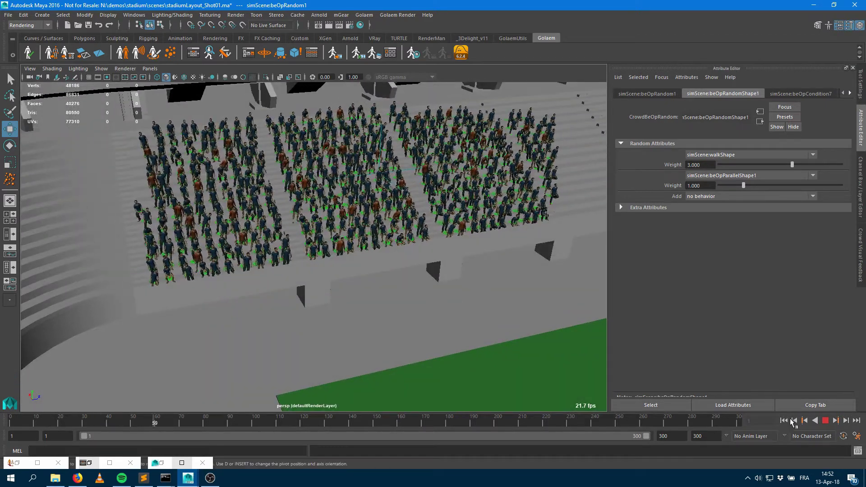
click(826, 421)
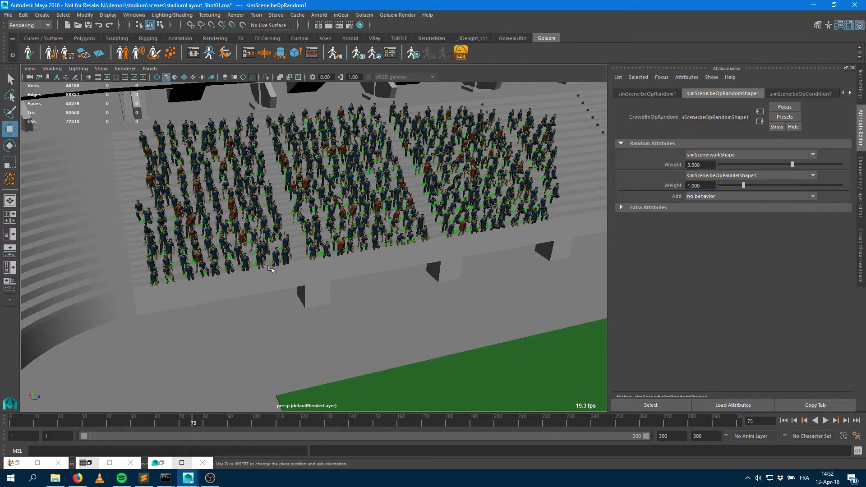
click(193, 52)
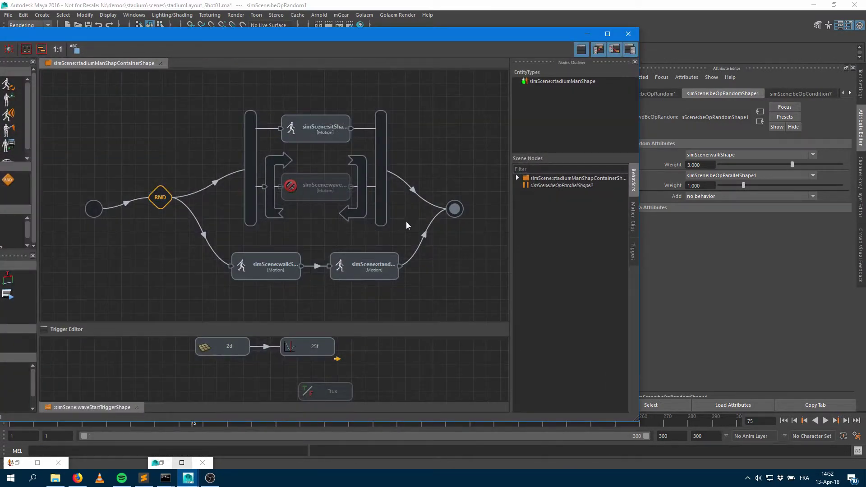
click(588, 34)
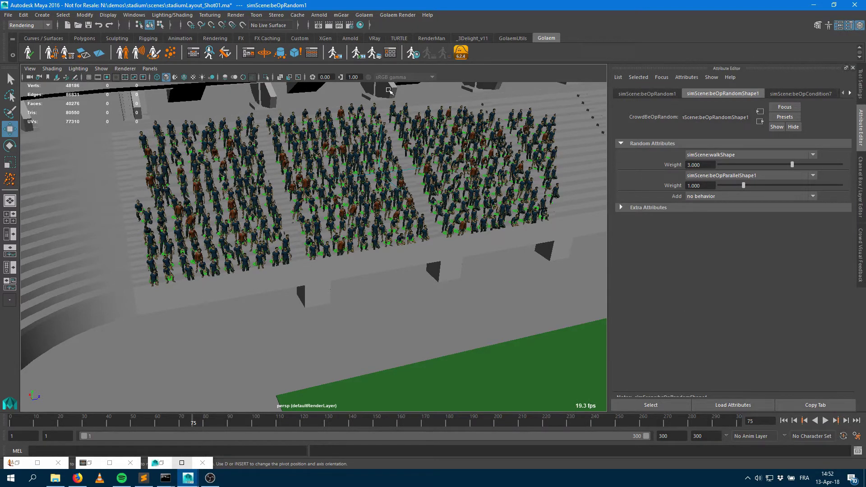
Export the crowdField1 simulation cache with end frame 150, including the crowd field's terrain.
click(335, 53)
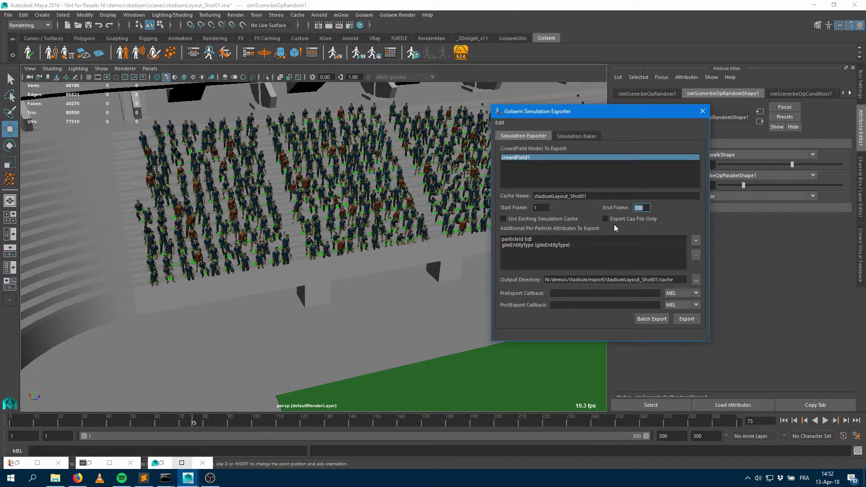
text(150)
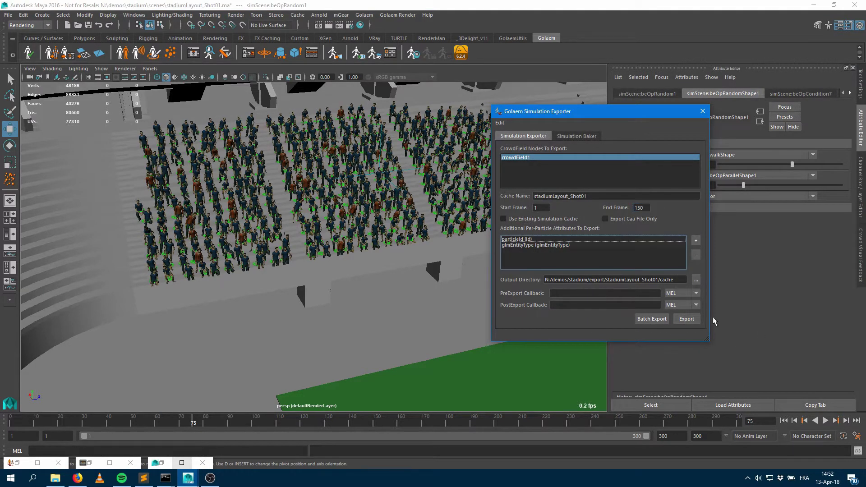
click(686, 318)
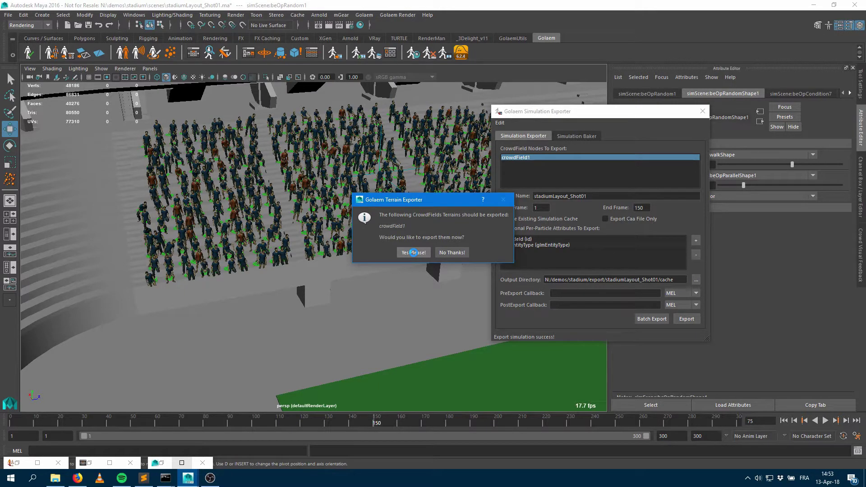
click(413, 252)
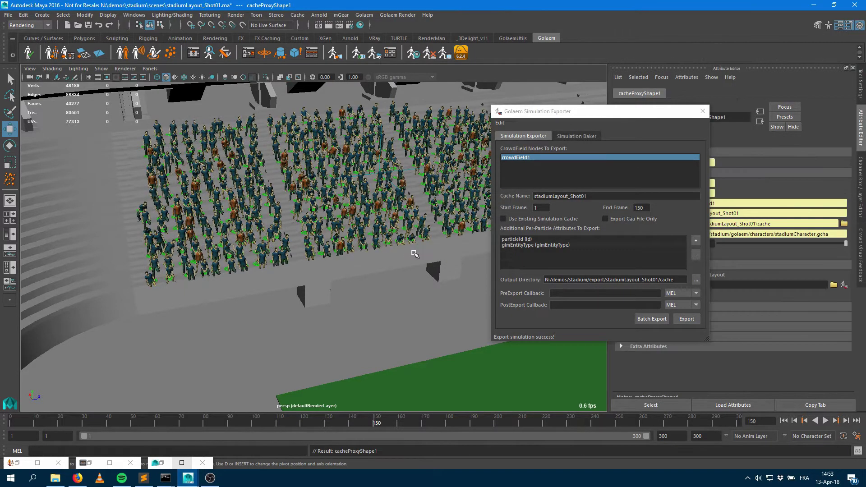
Scrub through the exported cache's frames, close the exporter and inspect the crowd in the stands from several angles.
drag(346, 421, 68, 422)
drag(151, 426, 285, 423)
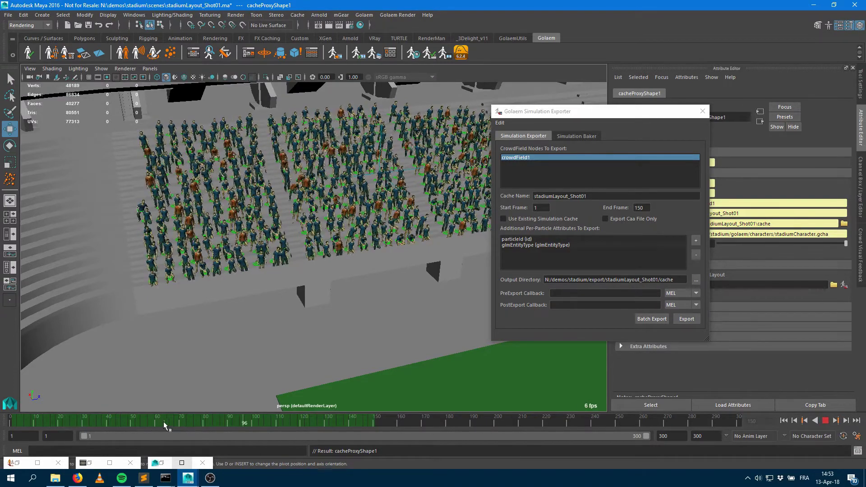
mouse_move(154, 422)
mouse_down()
mouse_move(29, 423)
mouse_move(294, 433)
mouse_move(157, 419)
mouse_move(298, 422)
mouse_move(261, 423)
mouse_up()
click(702, 111)
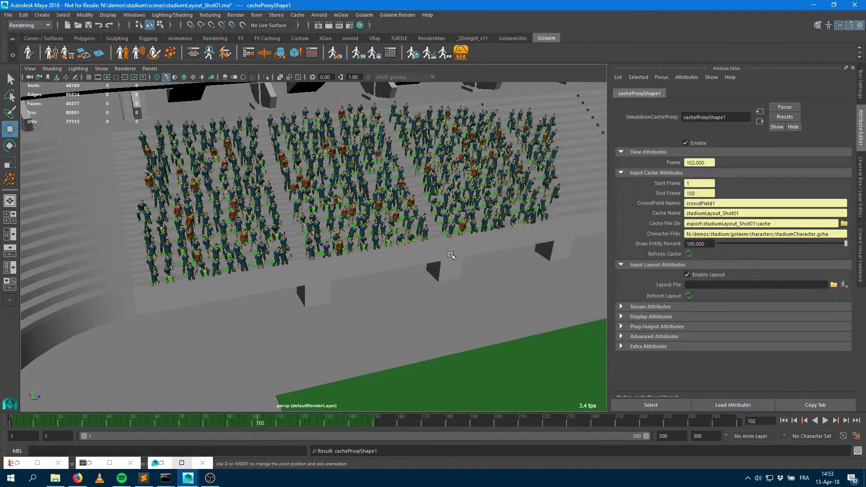
alt+drag(448, 252, 450, 244)
alt+right_drag(476, 251, 356, 251)
alt+middle_drag(356, 251, 259, 305)
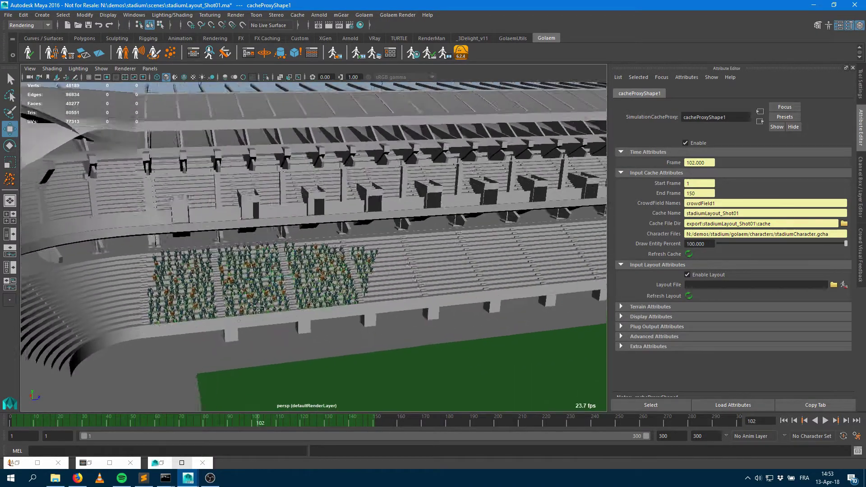
alt+drag(259, 306, 287, 287)
alt+middle_drag(287, 288, 335, 312)
alt+right_drag(334, 313, 452, 293)
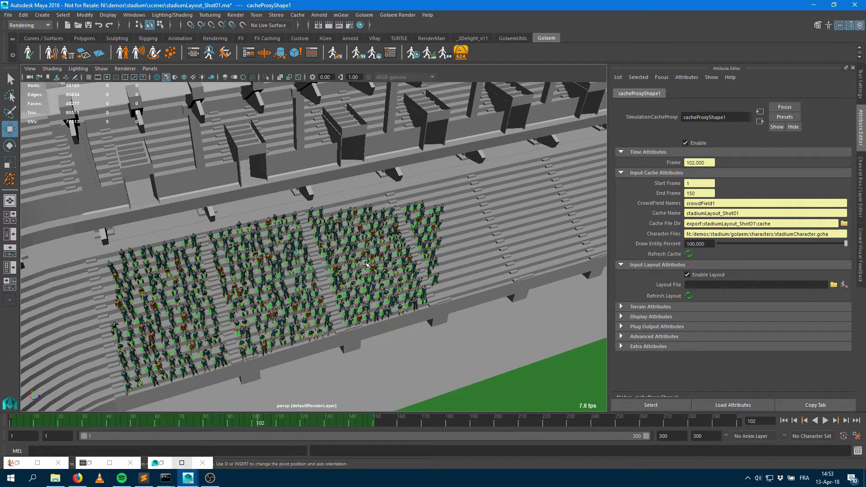
Return to the first frame and hide popTool1 and particle1 under glmPopulations.
key(alt+shift+v)
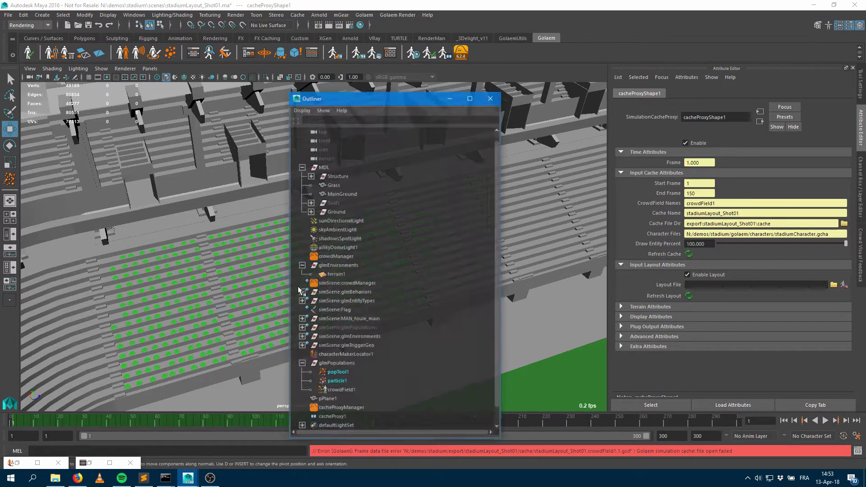
scroll(456, 293, down, 1)
scroll(455, 294, up, 1)
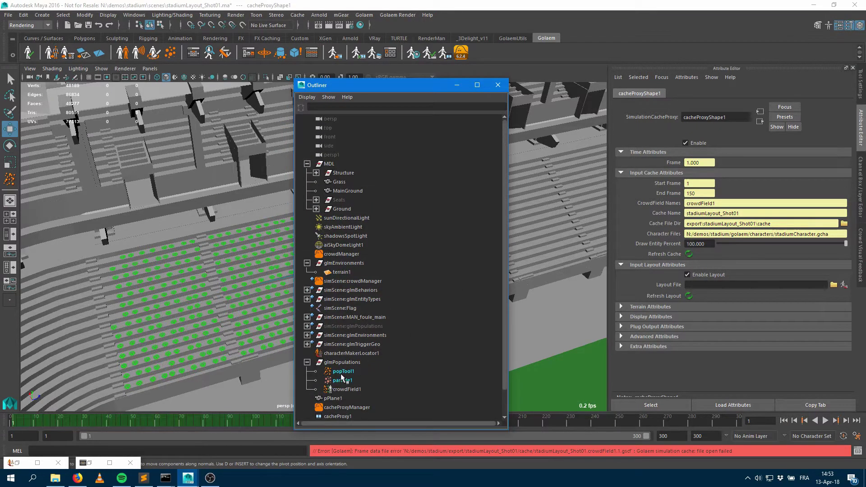
click(343, 372)
key(ctrl+h)
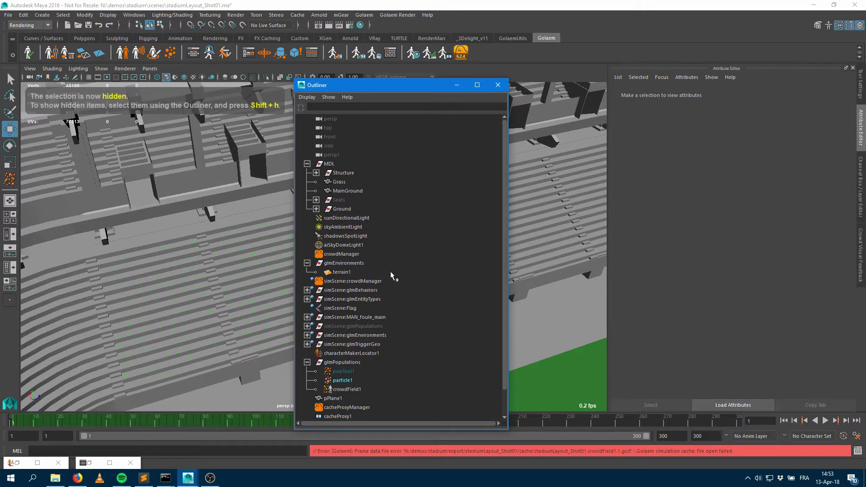
click(358, 380)
key(ctrl+h)
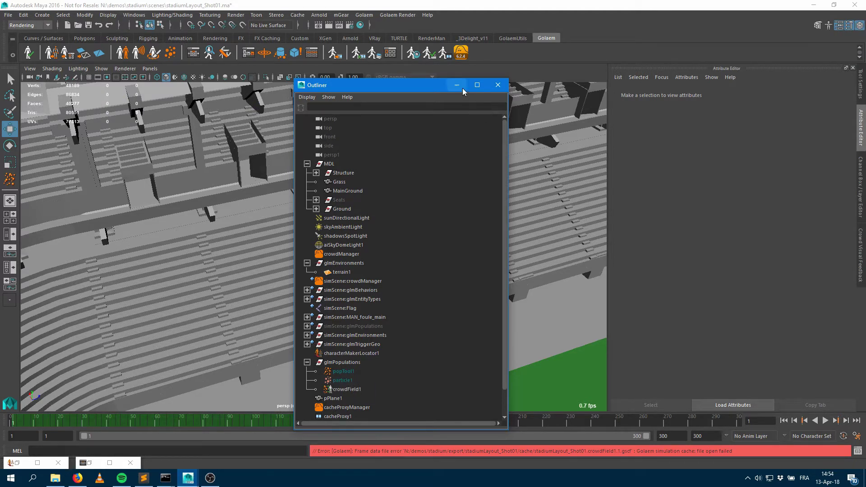
Unhide the Seats group in the MDL hierarchy and move the Outliner clear of the stands.
click(337, 199)
key(shift+h)
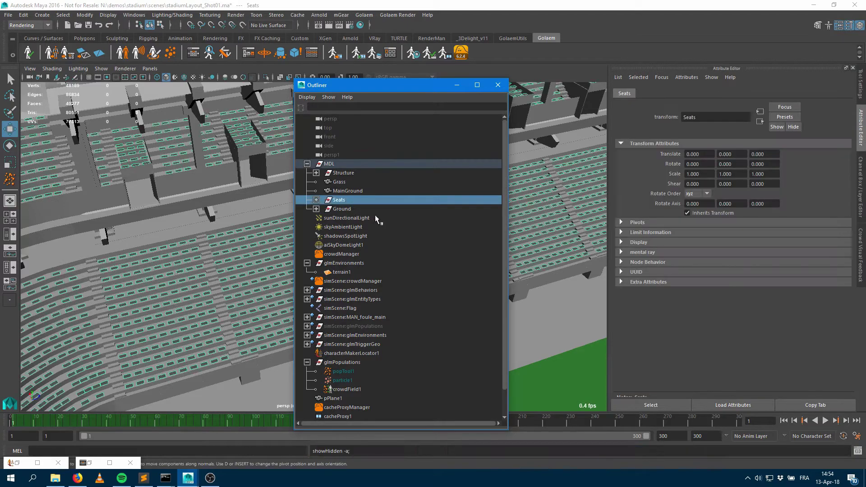
drag(379, 88, 728, 119)
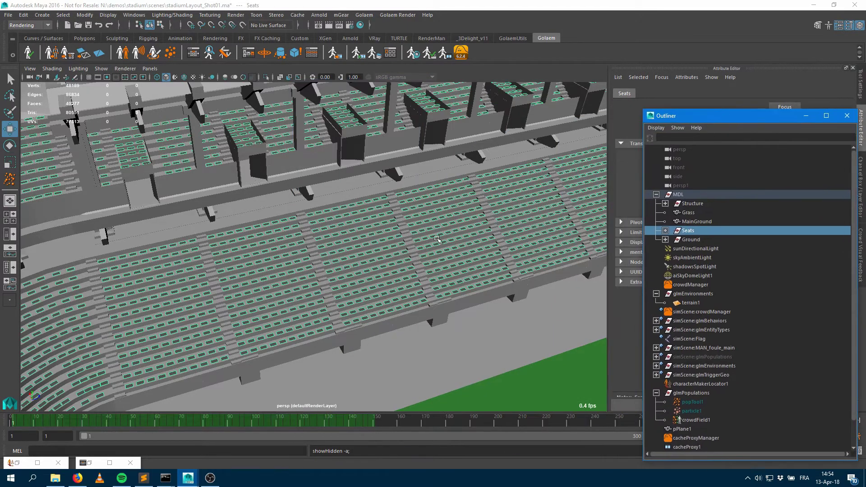
Switch the Seats group to face selection and select the seat faces across the stand facing the pitch.
alt+drag(309, 208, 348, 247)
alt+middle_drag(348, 247, 303, 241)
alt+drag(303, 241, 257, 252)
scroll(257, 251, down, 5)
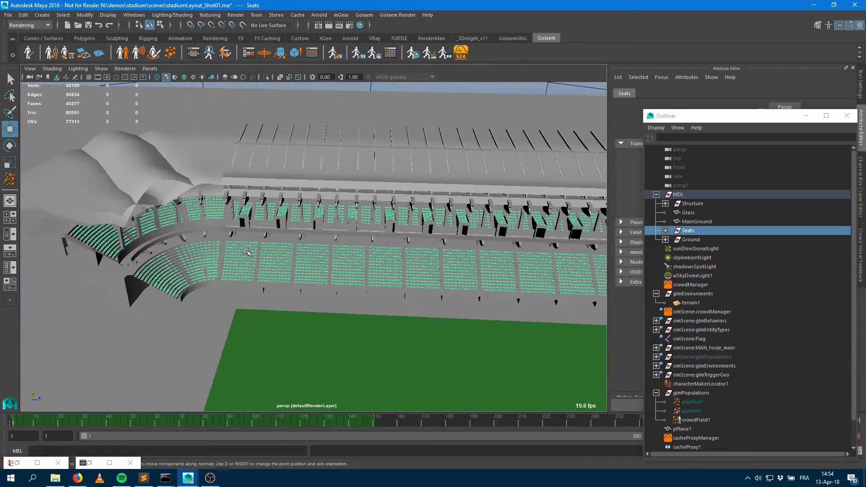
key(F11)
scroll(392, 270, down, 3)
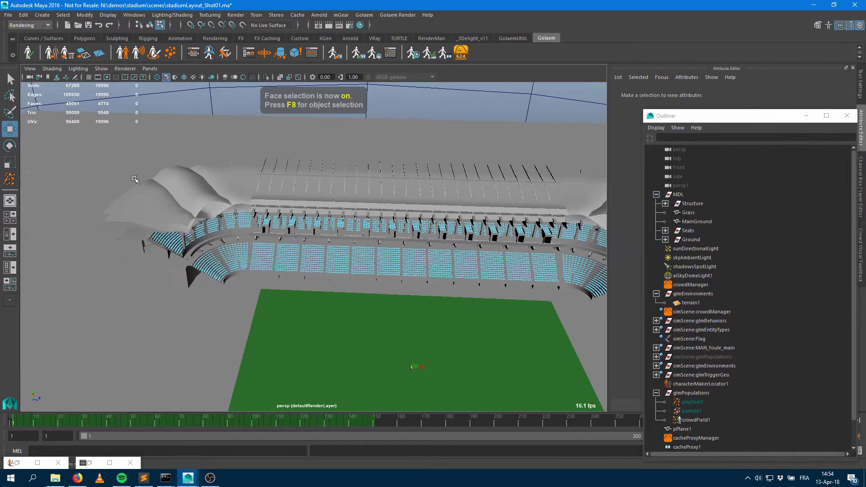
alt+drag(305, 294, 545, 271)
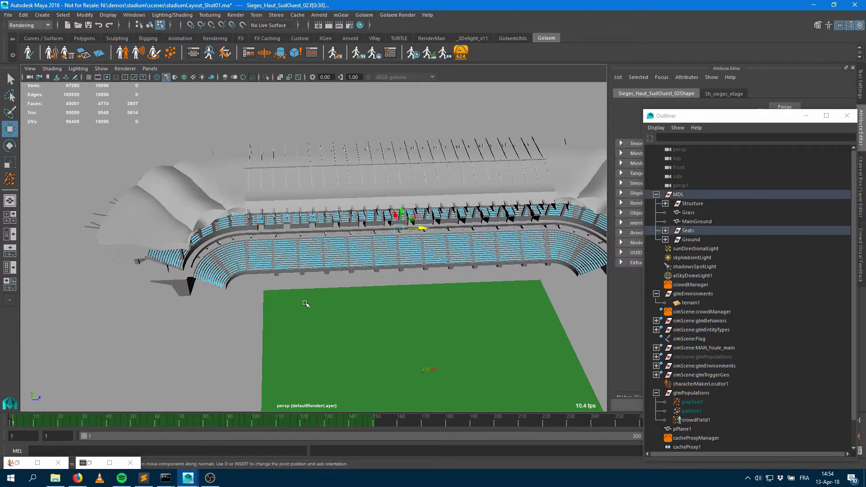
Create a second population tool on the selected seat faces using the stadiumManShape entity type.
mouse_move(302, 303)
alt+mouse_down()
mouse_move(374, 303)
mouse_move(289, 300)
alt+mouse_up()
alt+right_drag(519, 300, 622, 299)
alt+right_drag(343, 300, 541, 300)
alt+drag(379, 302, 437, 300)
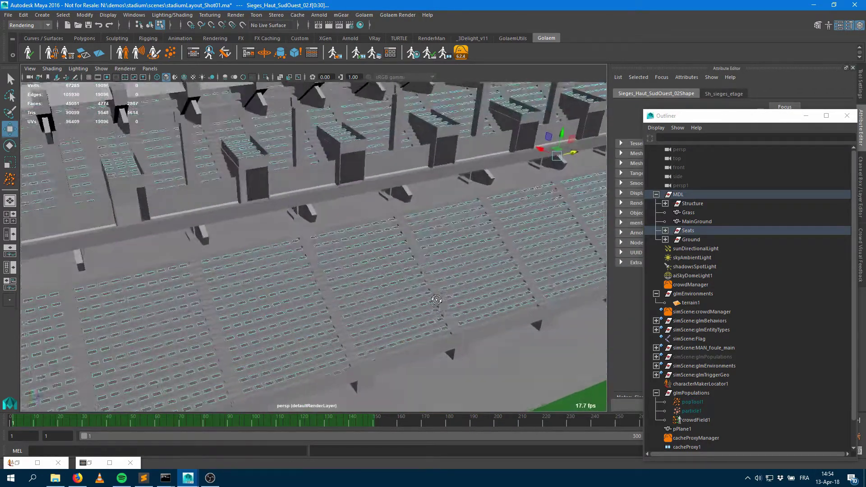
alt+right_drag(436, 300, 451, 300)
click(172, 54)
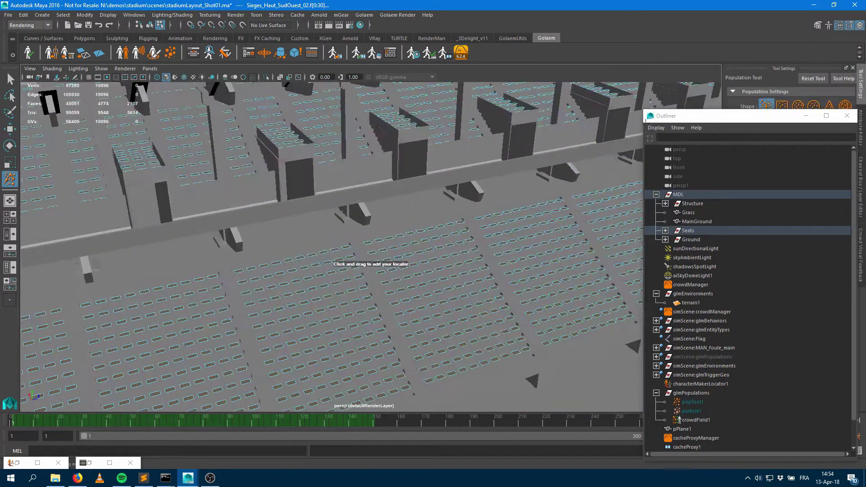
click(806, 116)
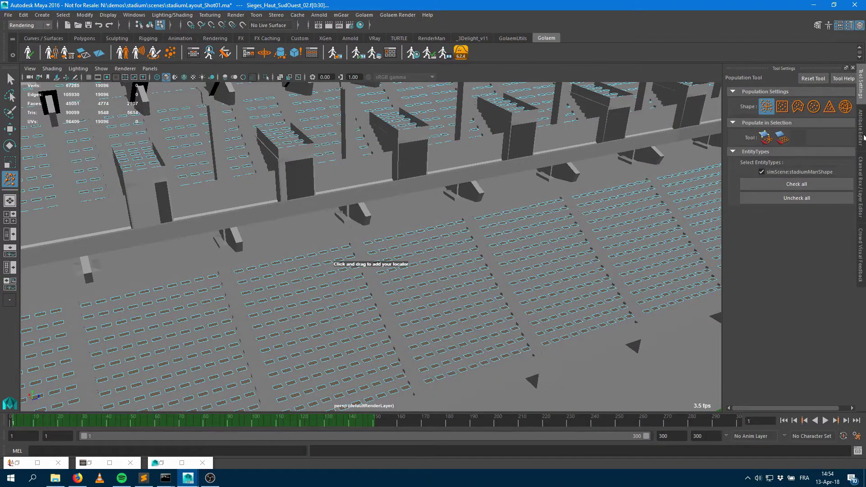
click(861, 131)
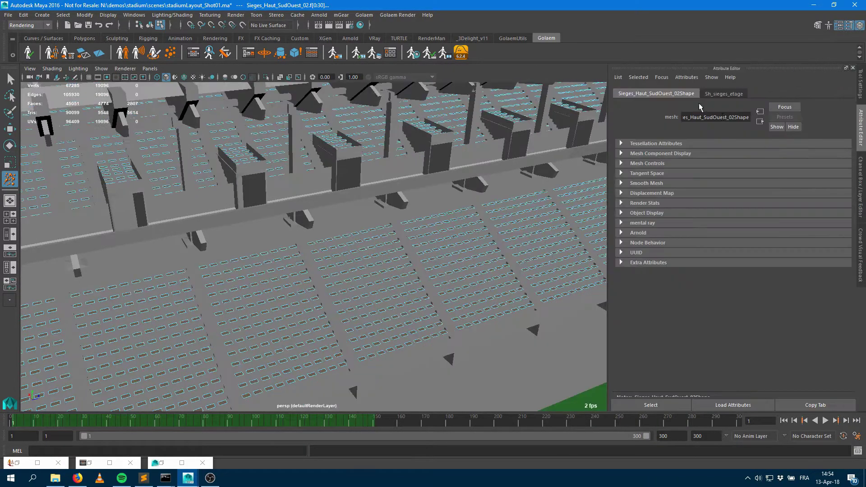
click(170, 53)
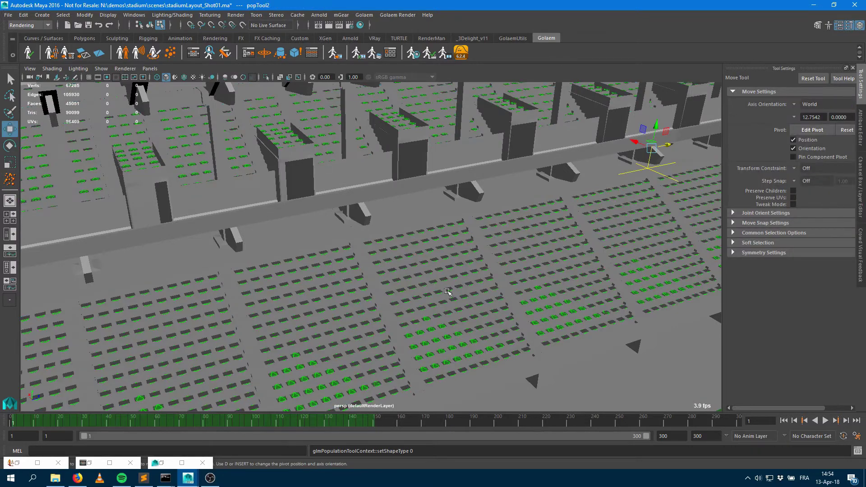
Move to frame 2 and select all the cached spectators in the lower stand.
alt+middle_drag(419, 286, 541, 232)
alt+right_drag(541, 231, 419, 238)
alt+drag(419, 238, 238, 373)
click(84, 421)
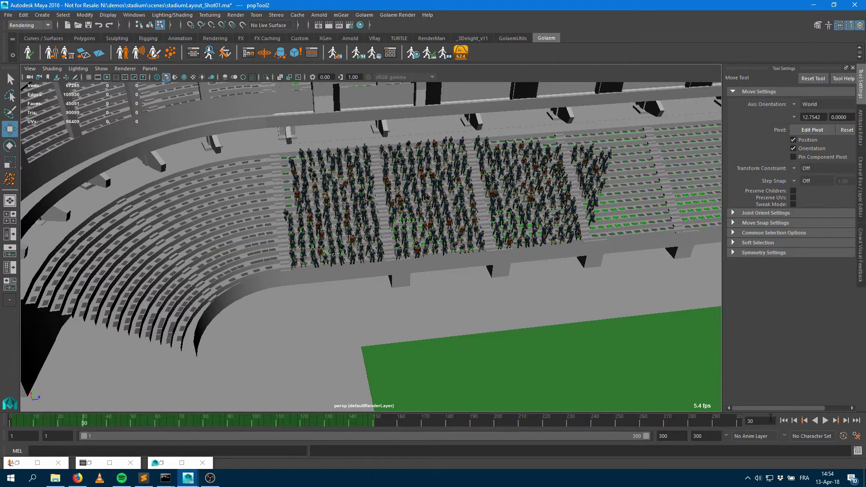
click(783, 421)
click(845, 420)
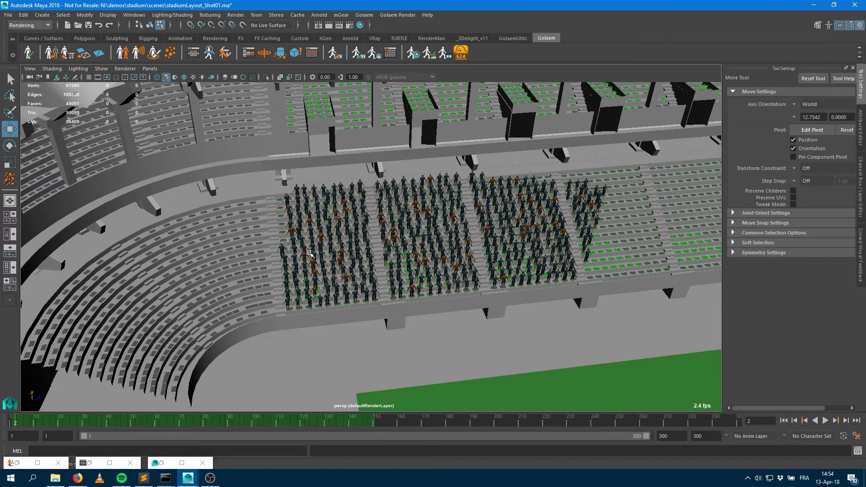
drag(258, 180, 480, 311)
alt+right_drag(482, 347, 453, 327)
drag(281, 186, 594, 314)
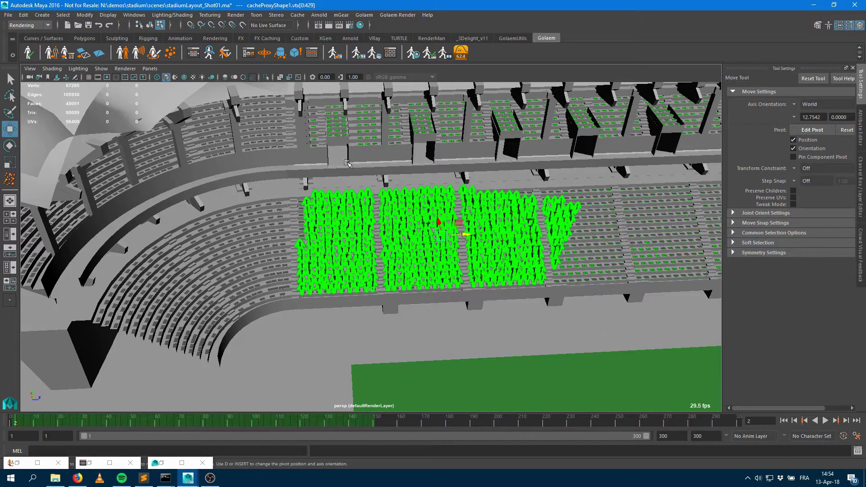
Add a Snap To layout operation for the selected spectators and set its Poptool to popToolShape2.
click(374, 53)
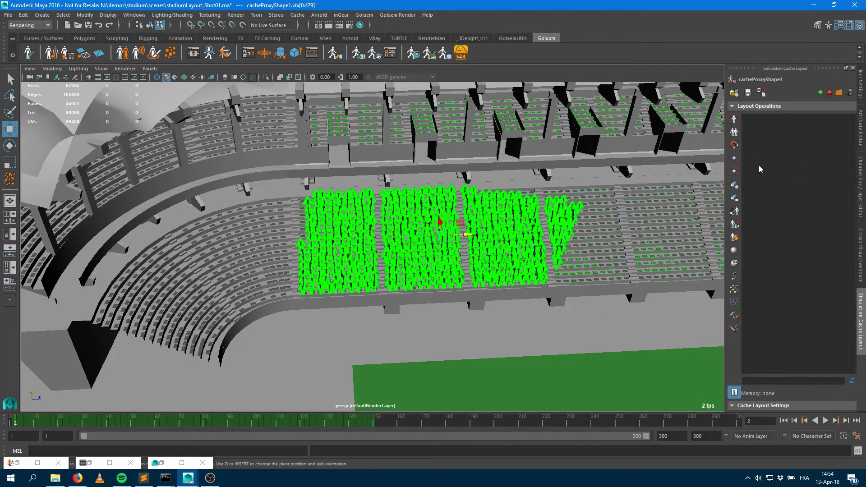
click(734, 146)
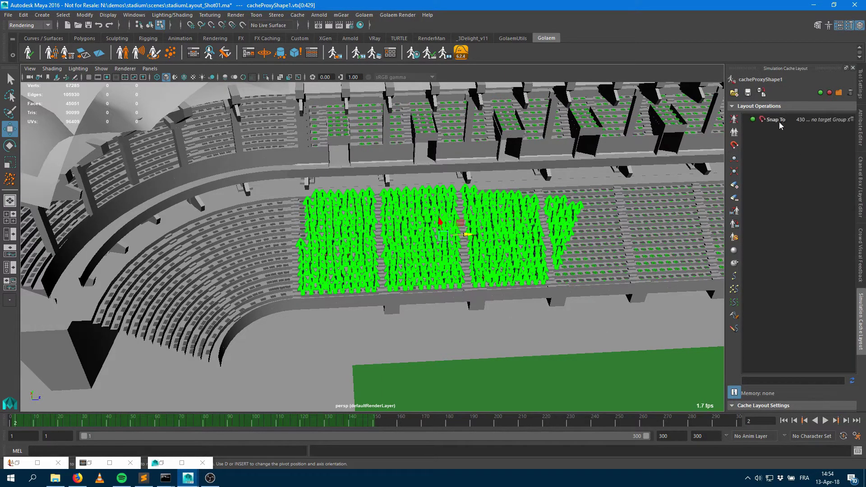
click(819, 121)
click(819, 134)
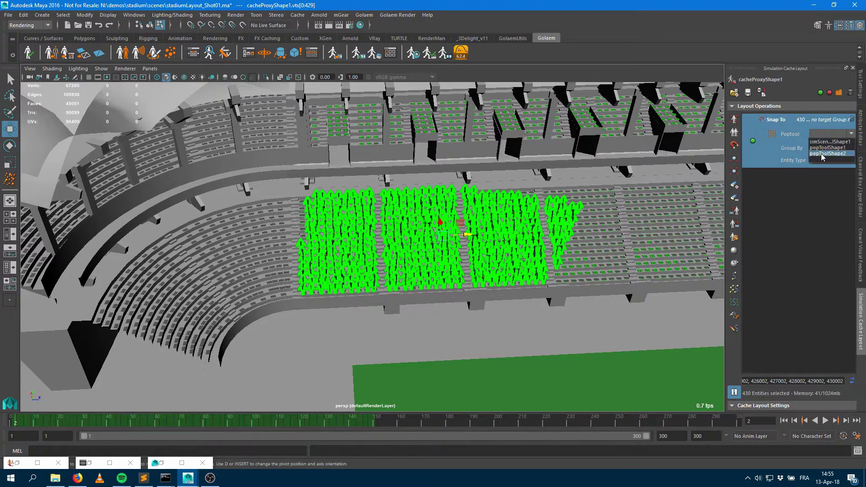
click(827, 153)
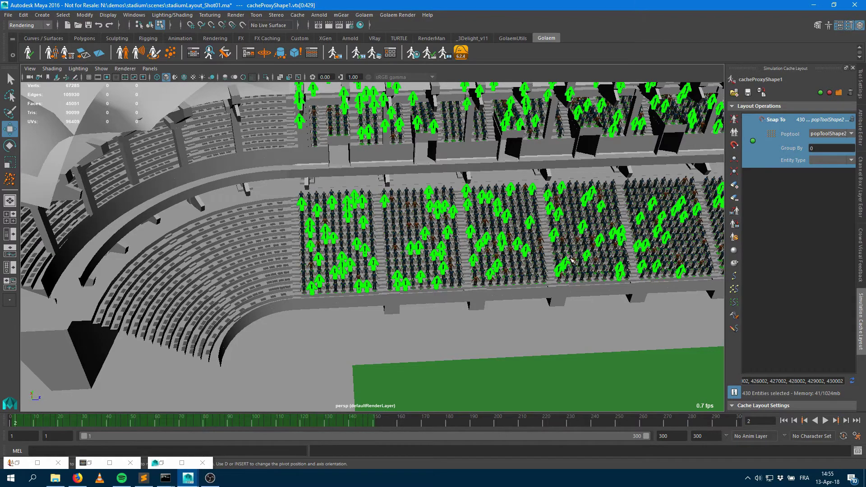
Select popTool2 and open the attributes of its shape node, popToolShape2.
alt+drag(569, 260, 506, 246)
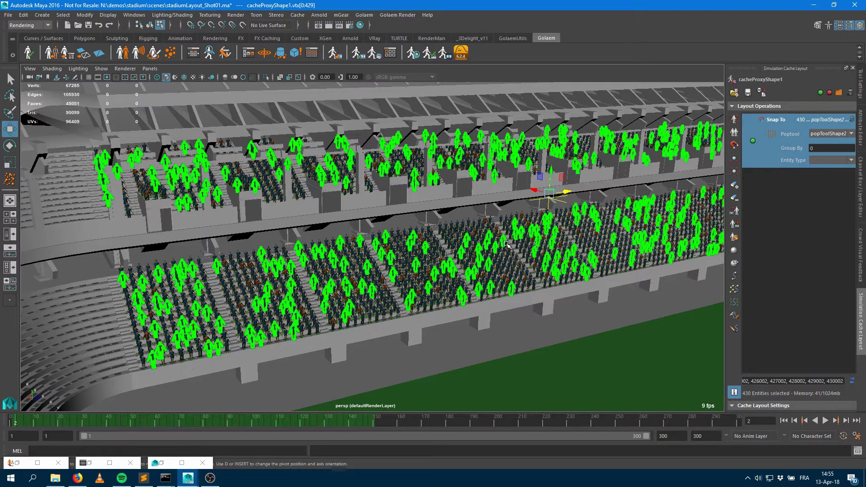
alt+drag(615, 262, 519, 276)
alt+right_drag(520, 276, 499, 273)
alt+drag(499, 273, 501, 294)
alt+middle_drag(501, 295, 508, 278)
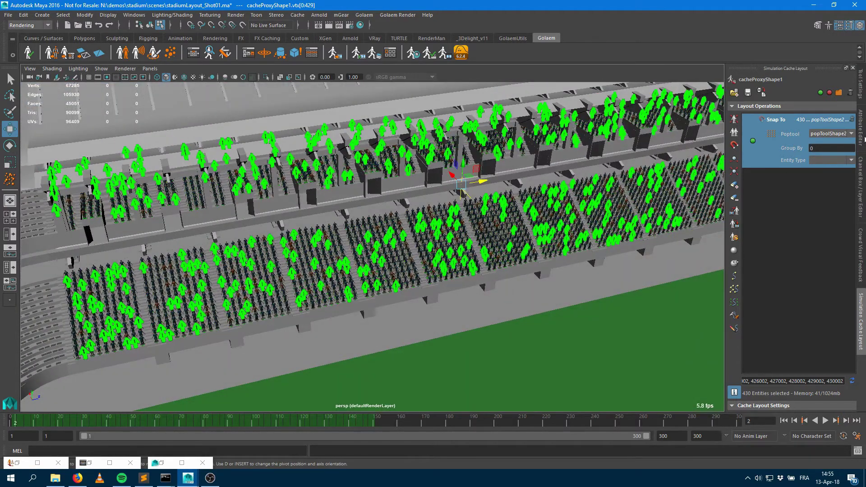
click(865, 139)
key(shift+o)
click(697, 432)
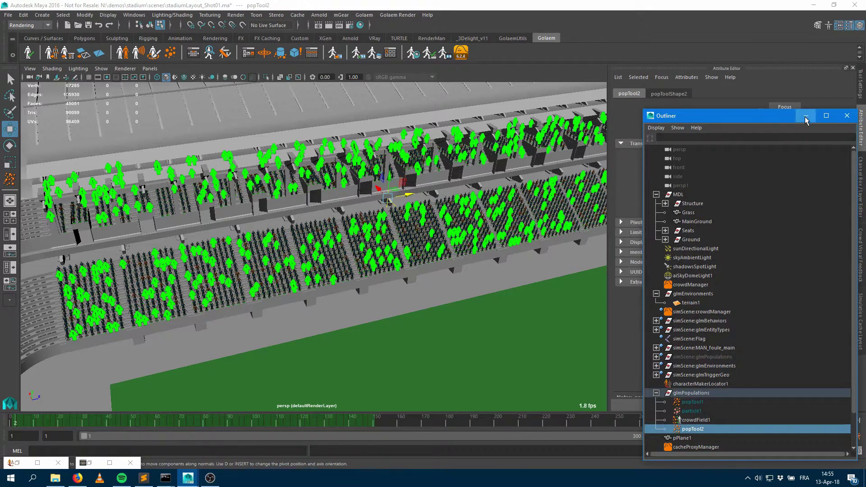
key(shift+o)
click(677, 93)
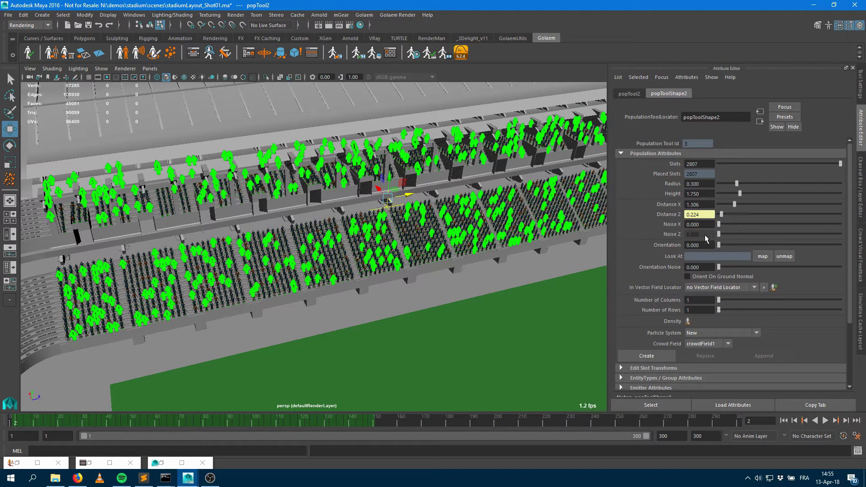
Break the link between popToolShape2's Noise X and Noise Z and raise Noise Z to about 0.858.
right_click(707, 239)
click(742, 250)
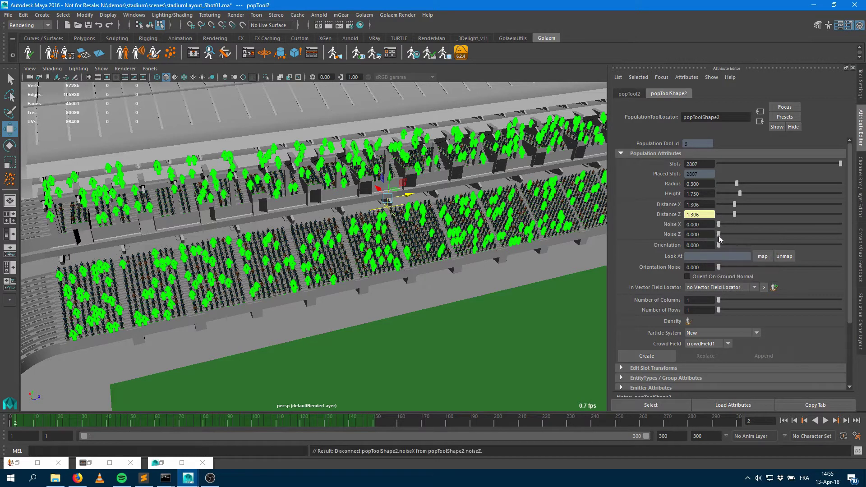
drag(719, 236, 725, 236)
scroll(477, 254, up, 3)
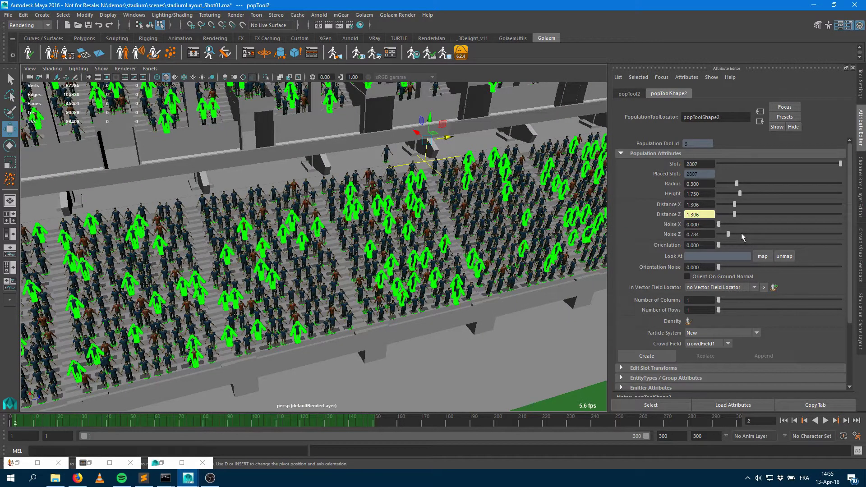
click(741, 234)
drag(740, 233, 727, 238)
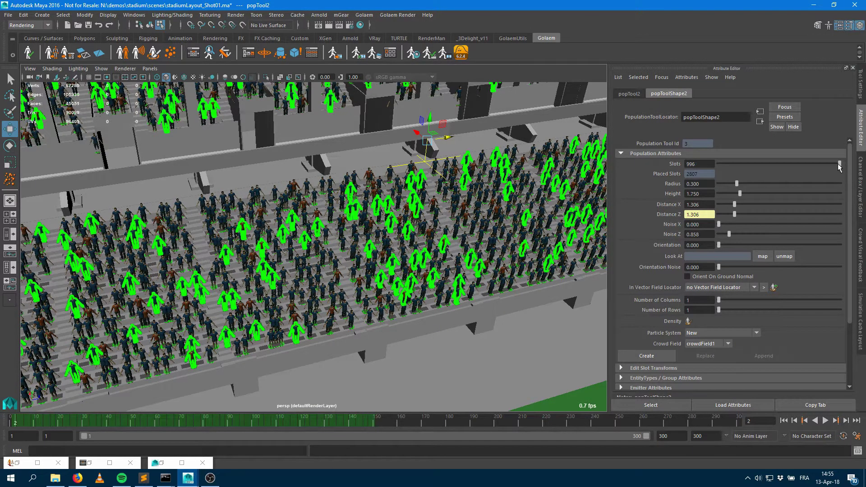
Set popToolShape2's number of slots to 2000.
mouse_move(836, 164)
mouse_down()
mouse_move(827, 164)
mouse_move(841, 165)
mouse_up()
drag(704, 164, 622, 164)
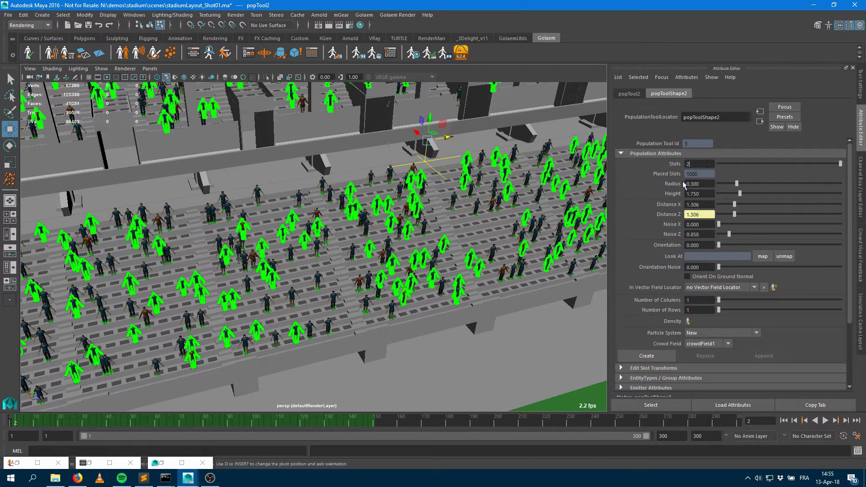
text(200)
key(Return)
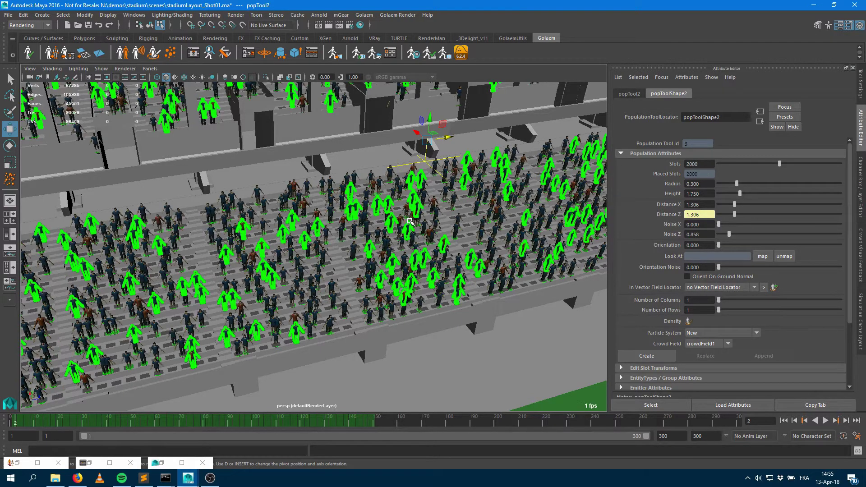
Examine the snapped crowd at frame 124 and in playback, viewing the main stand and the adjoining empty corner from several angles.
alt+right_drag(434, 249, 356, 243)
alt+middle_drag(356, 244, 418, 212)
alt+right_drag(417, 212, 337, 199)
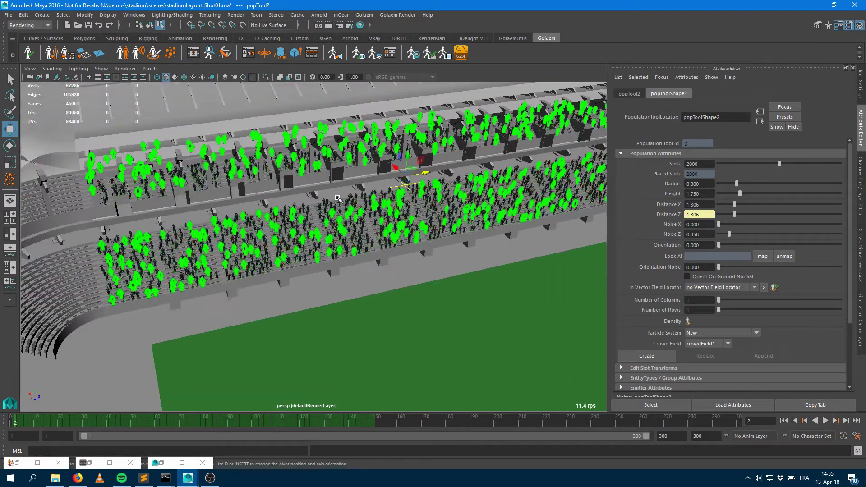
click(314, 422)
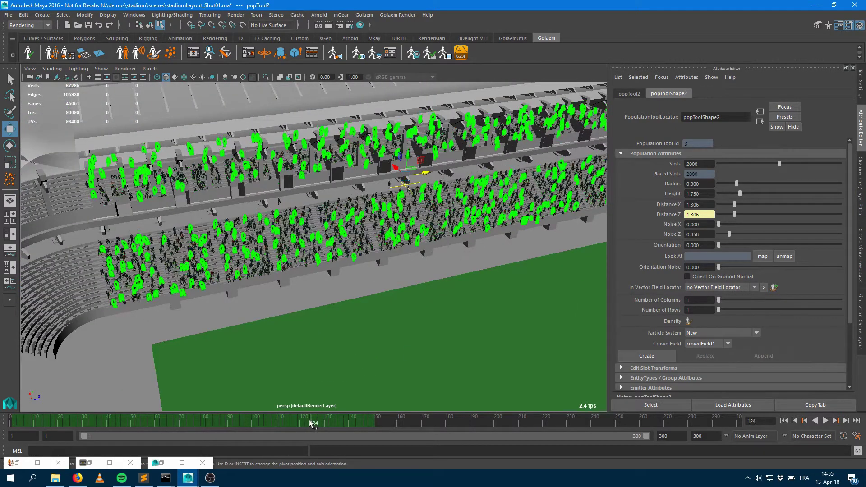
alt+drag(356, 264, 249, 111)
click(376, 356)
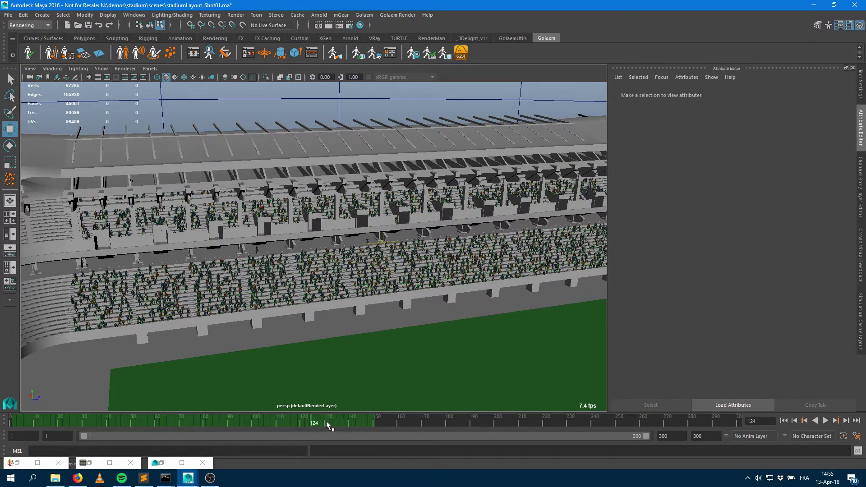
key(alt+v)
drag(327, 422, 237, 423)
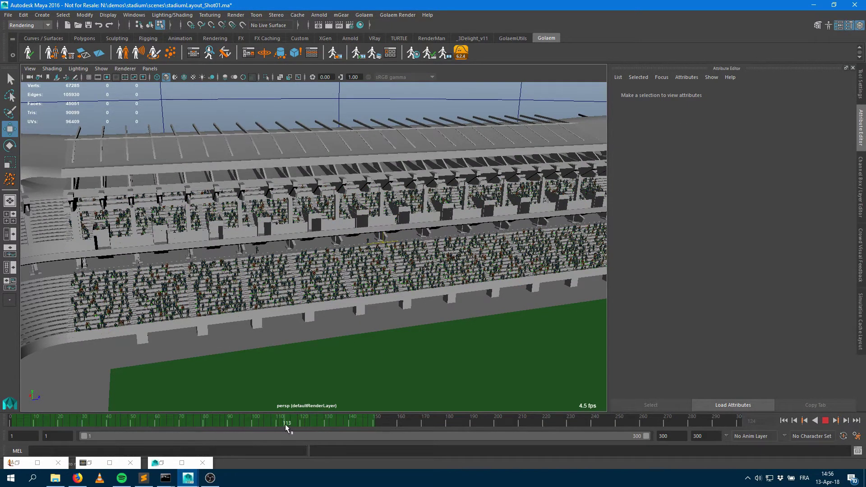
alt+drag(303, 358, 340, 340)
scroll(423, 296, up, 5)
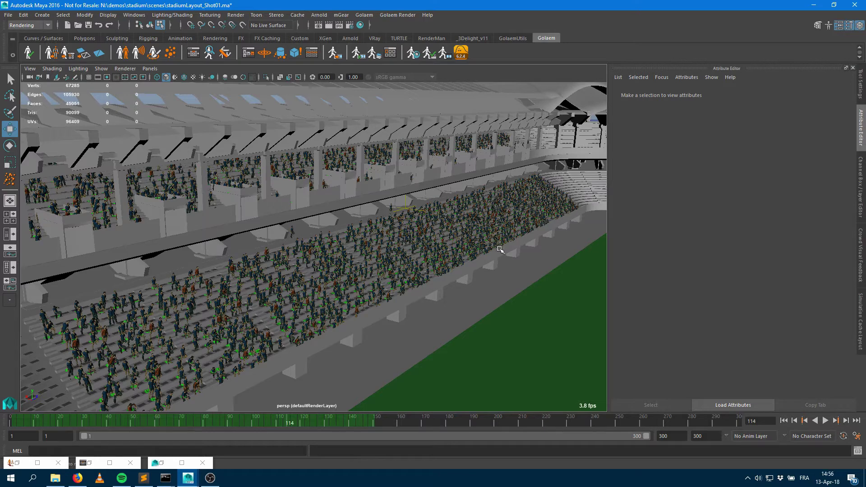
mouse_move(441, 298)
alt+mouse_down()
mouse_move(422, 301)
mouse_move(429, 298)
alt+mouse_up()
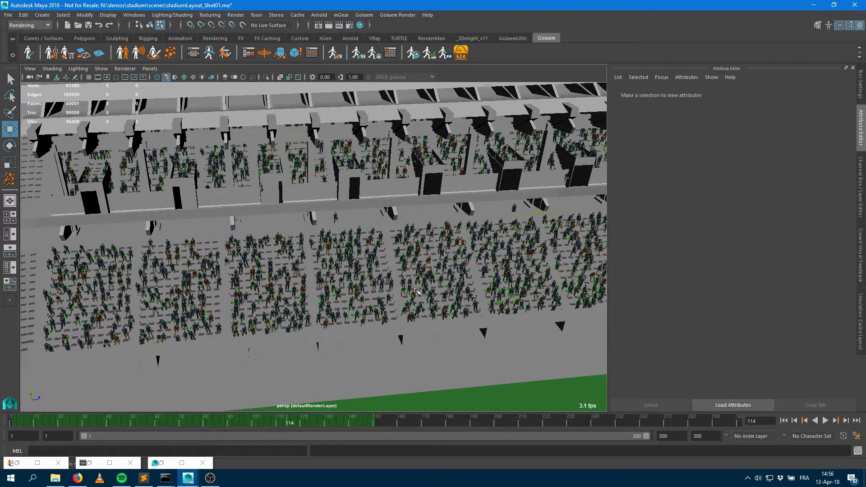
alt+drag(275, 255, 424, 214)
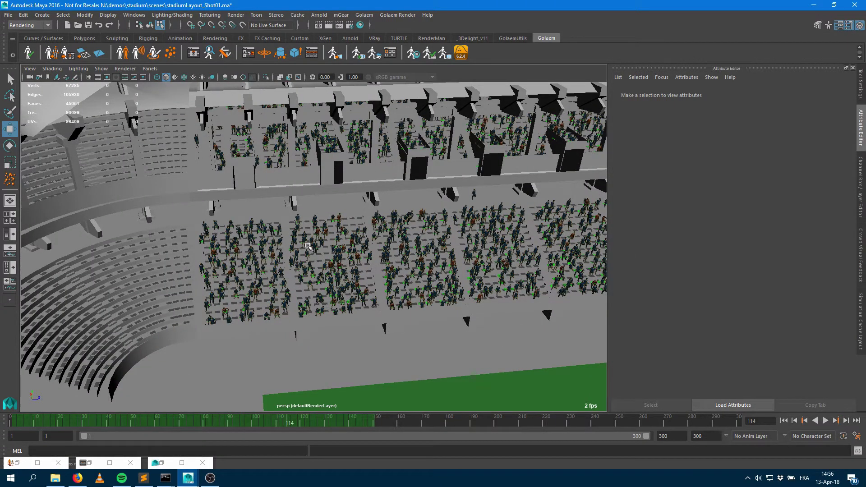
alt+drag(322, 293, 454, 361)
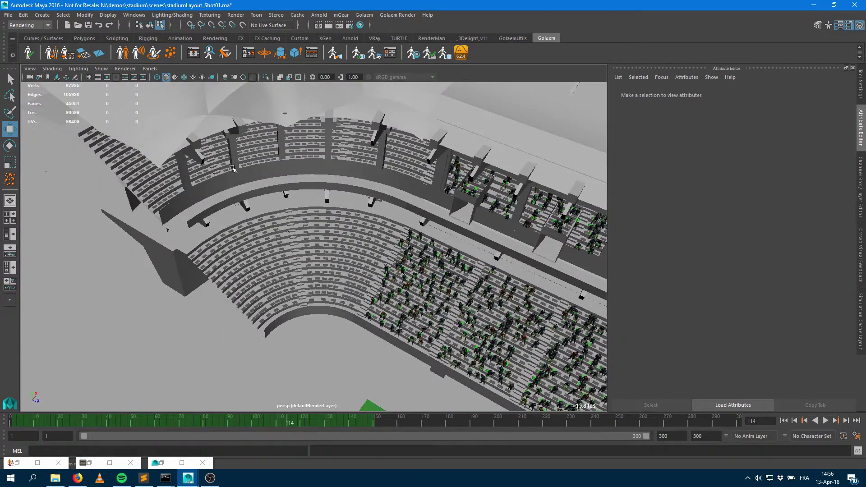
Create a locator and place it just in front of the curved corner stand, near the centre of its curve.
click(42, 16)
click(71, 147)
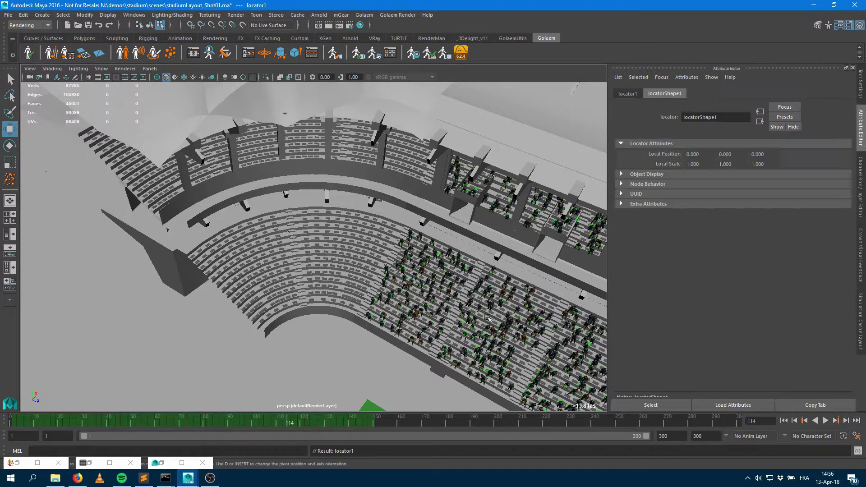
scroll(237, 220, down, 6)
alt+middle_drag(392, 363, 394, 255)
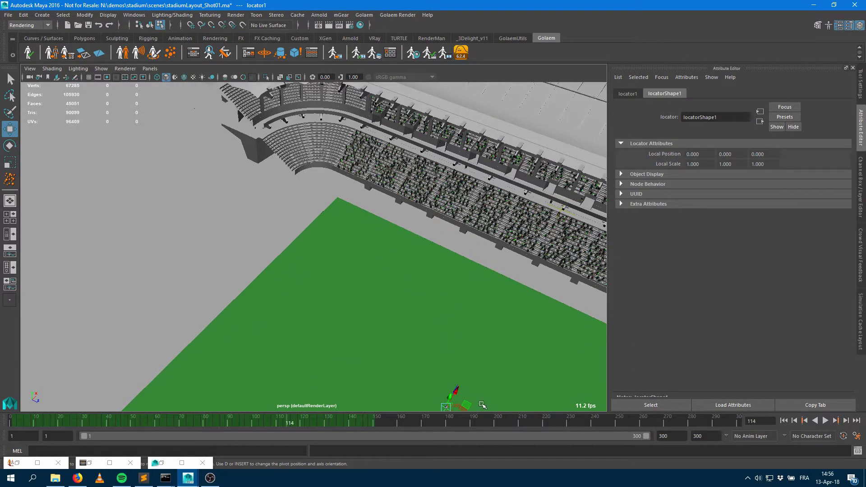
alt+middle_drag(464, 405, 460, 369)
drag(459, 371, 255, 255)
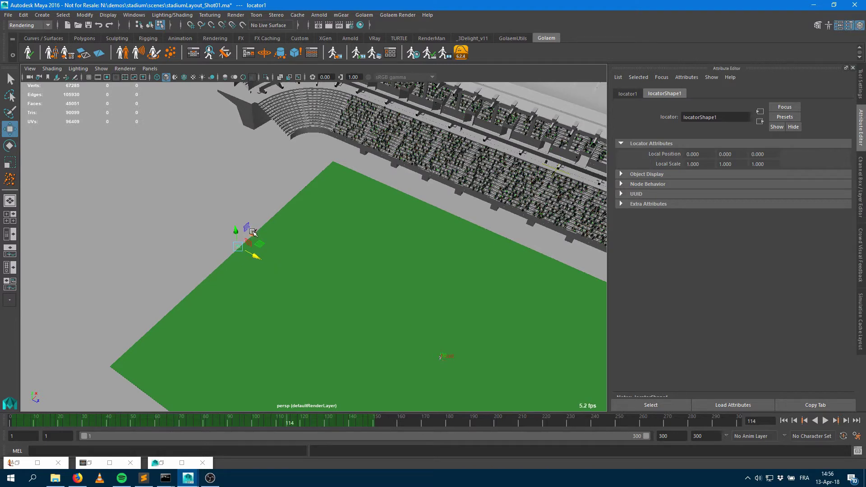
middle_drag(253, 232, 354, 153)
drag(361, 163, 331, 157)
alt+middle_drag(338, 180, 334, 312)
scroll(363, 312, up, 5)
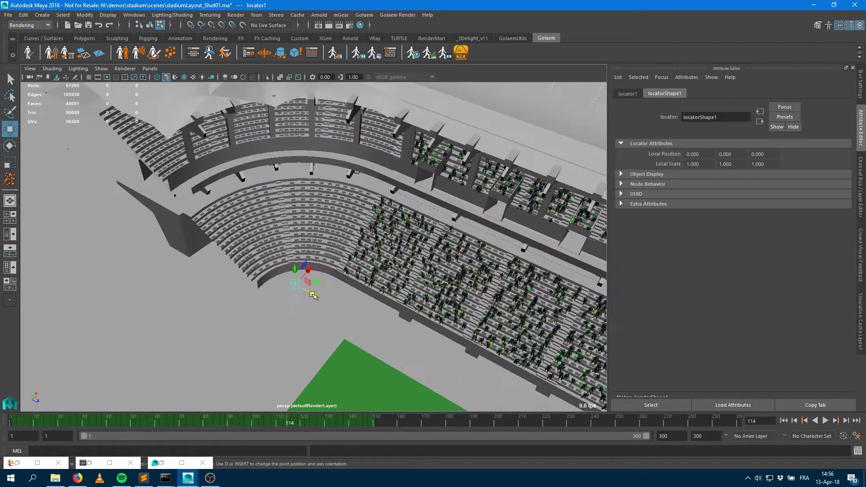
drag(312, 294, 325, 301)
Switch the Seats group to face selection and, in wireframe display, select the seat faces of both tiers in the curved corner stand.
key(o)
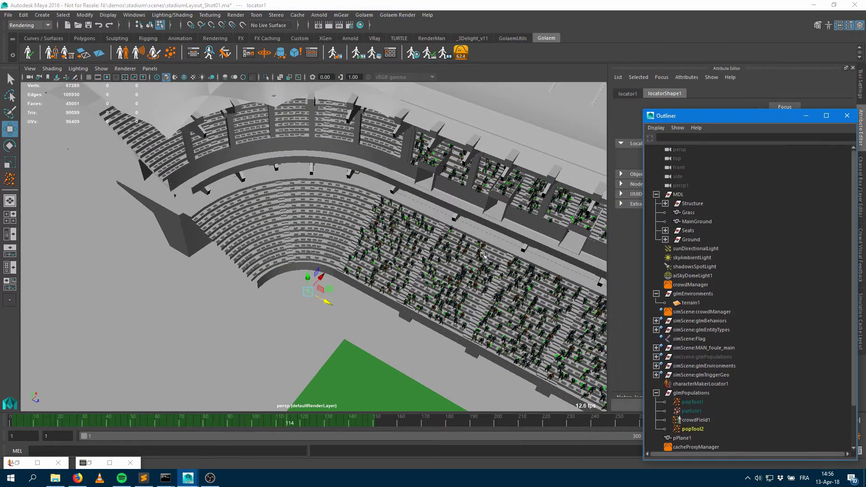
click(688, 230)
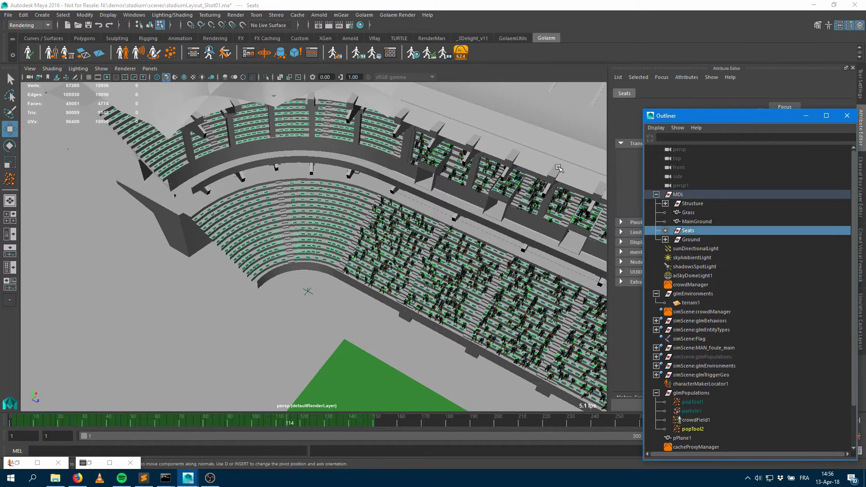
key(F11)
alt+drag(492, 130, 478, 191)
alt+right_drag(477, 192, 381, 183)
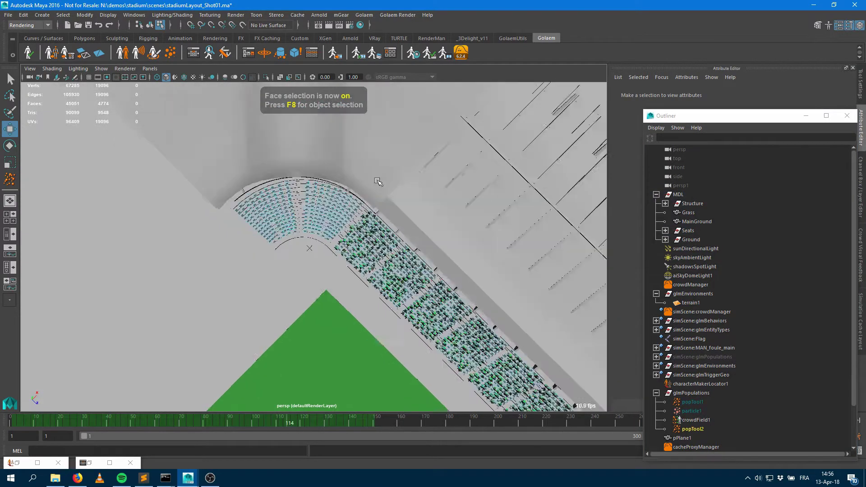
alt+middle_drag(382, 183, 446, 226)
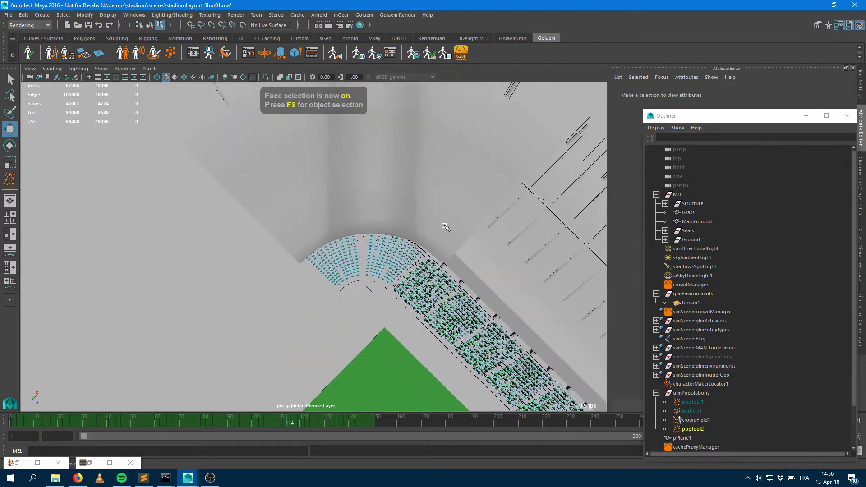
click(158, 77)
alt+right_drag(363, 228, 398, 226)
alt+drag(398, 226, 413, 229)
drag(189, 100, 396, 285)
alt+drag(342, 305, 261, 230)
alt+middle_drag(262, 231, 186, 202)
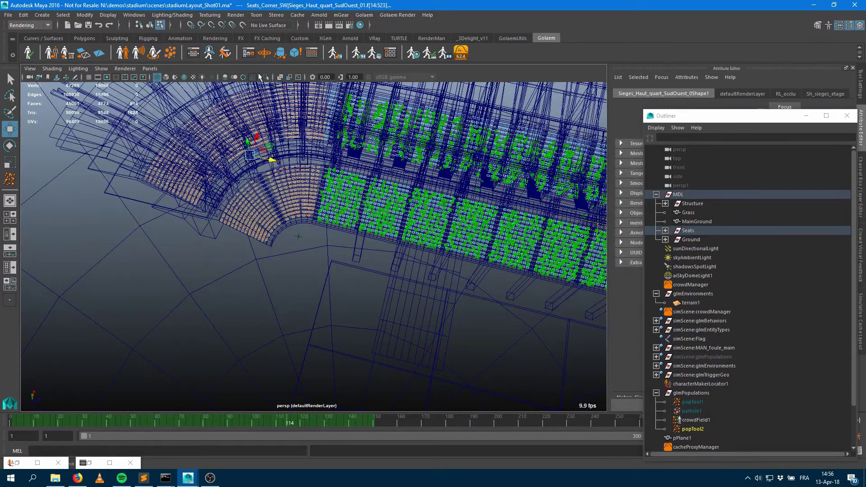
Create a third population tool on the selected corner seat faces with the stadiumManShape entity type.
key(y)
click(807, 116)
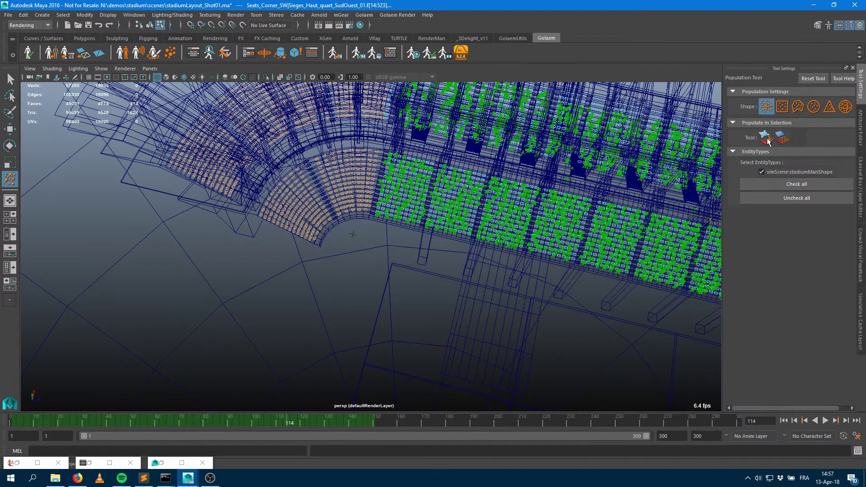
click(767, 139)
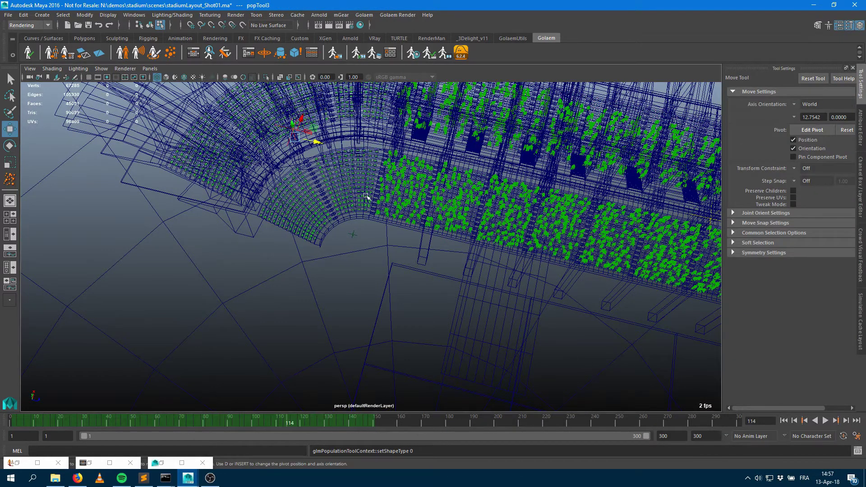
Select locator1 together with popTool3 and map the locator as popToolShape3's Look At target.
key(shift+o)
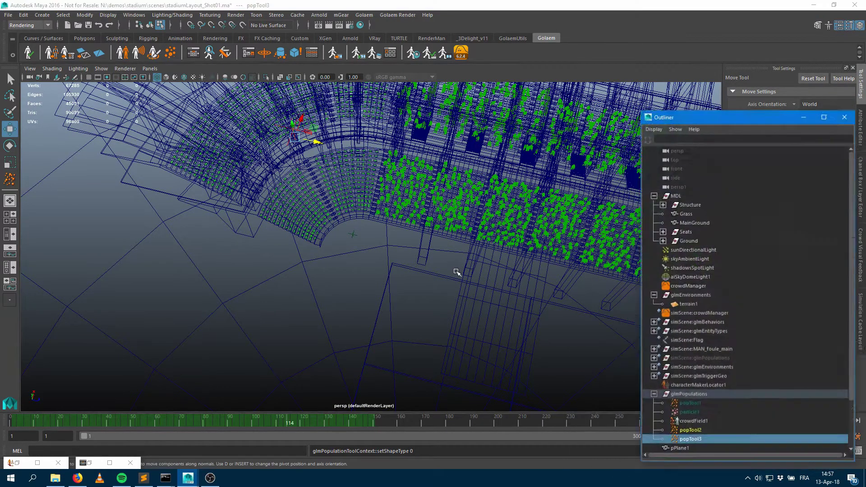
scroll(760, 352, down, 2)
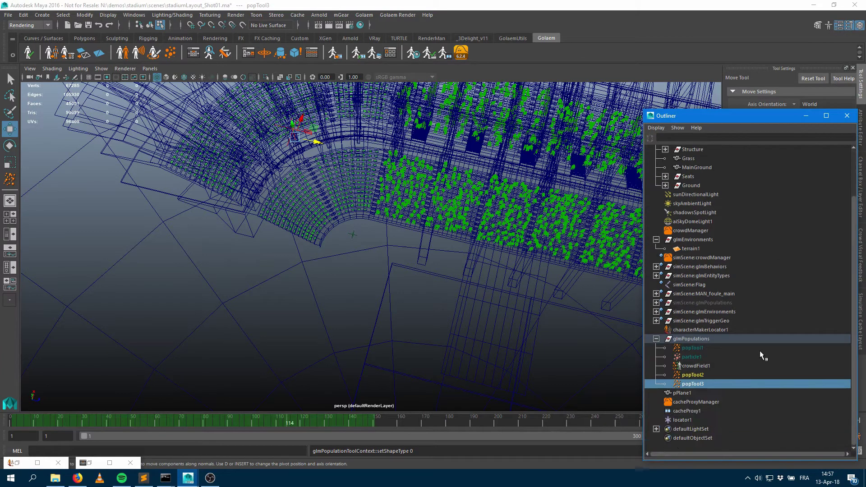
click(685, 418)
ctrl+click(697, 384)
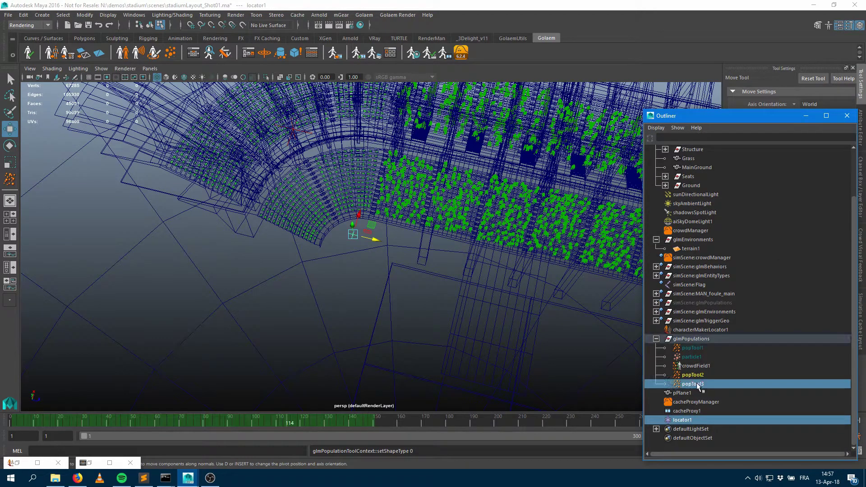
click(806, 117)
key(ctrl+a)
click(670, 94)
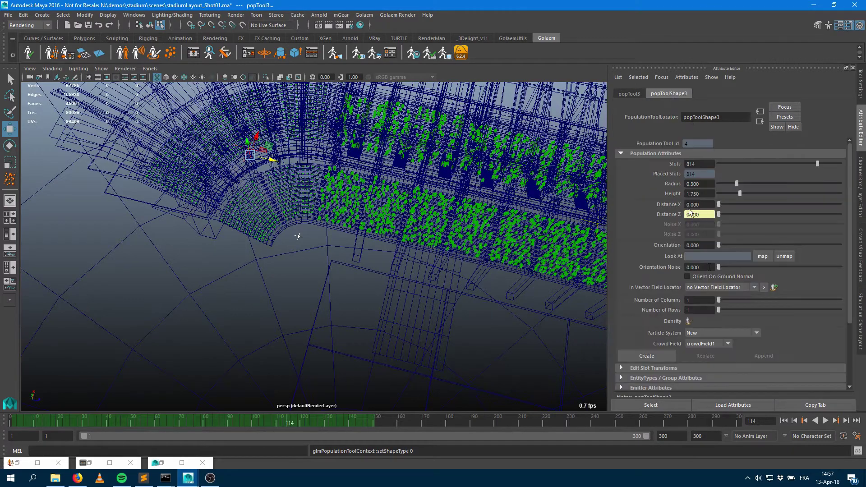
click(762, 258)
Move locator1 farther out from the curved corner stand, towards the corner of the pitch.
alt+middle_drag(322, 190, 384, 204)
alt+right_drag(253, 226, 402, 248)
alt+right_drag(359, 227, 659, 185)
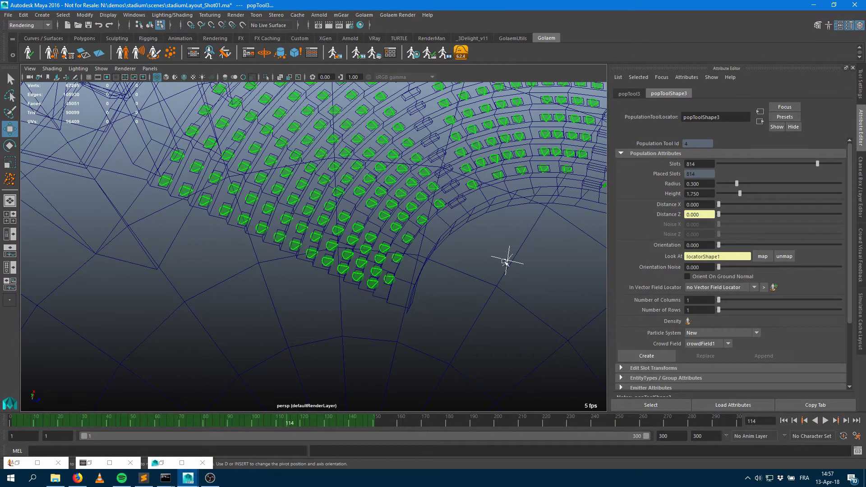
key(alt+o)
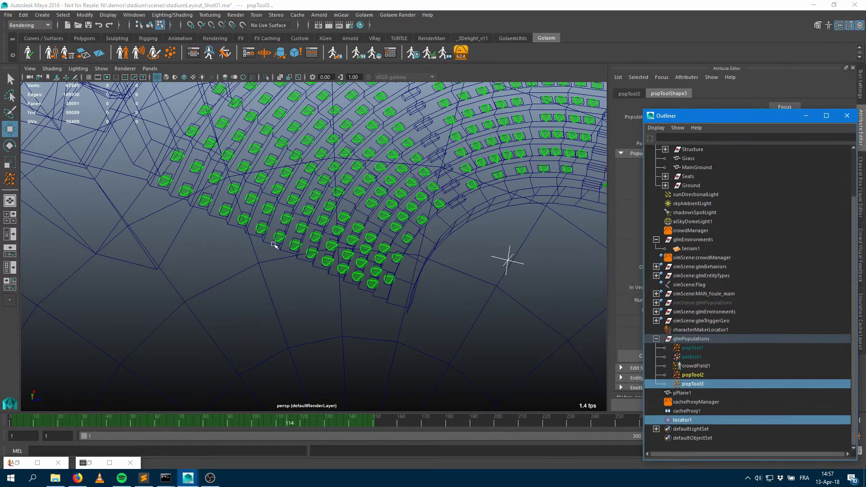
click(681, 421)
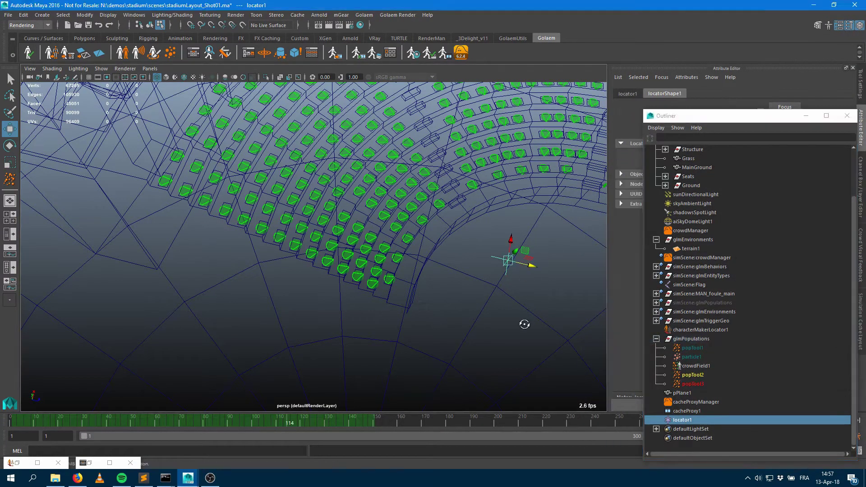
alt+drag(524, 323, 528, 327)
drag(509, 222, 586, 340)
alt+right_drag(522, 220, 483, 234)
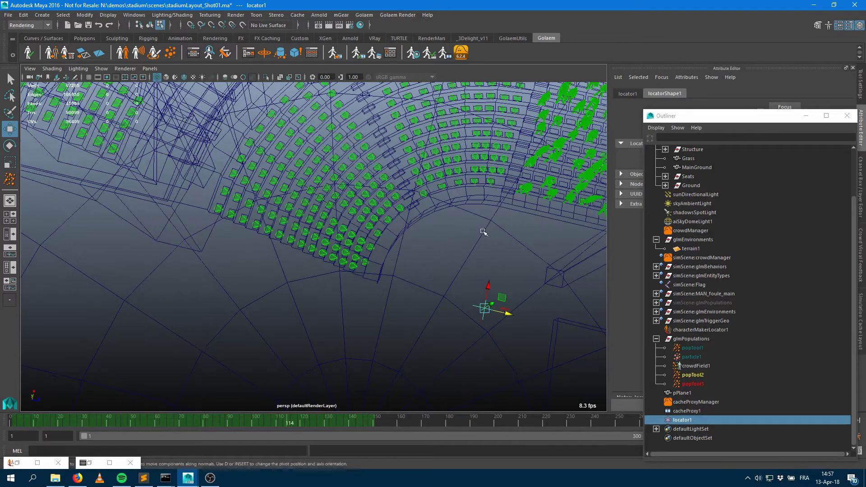
alt+middle_drag(518, 252, 448, 269)
alt+drag(448, 269, 433, 264)
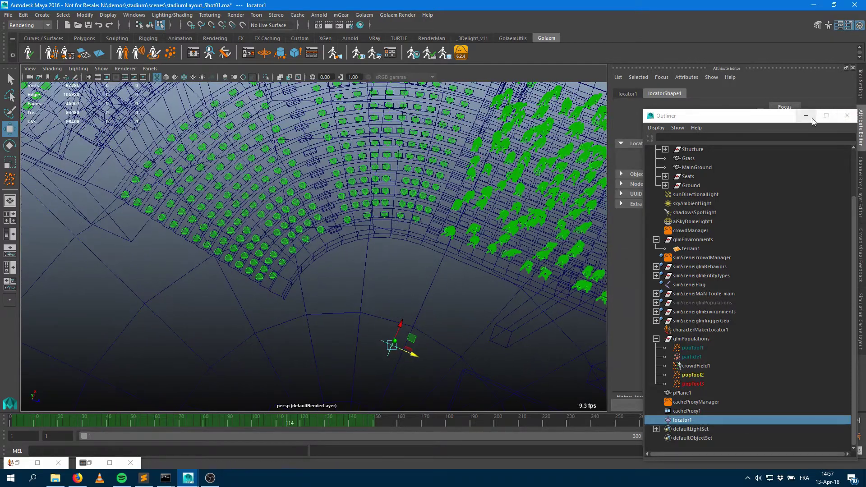
click(807, 116)
Return the viewport to shaded display with the corner stand and the populated straight stand both in frame.
alt+drag(515, 207, 244, 156)
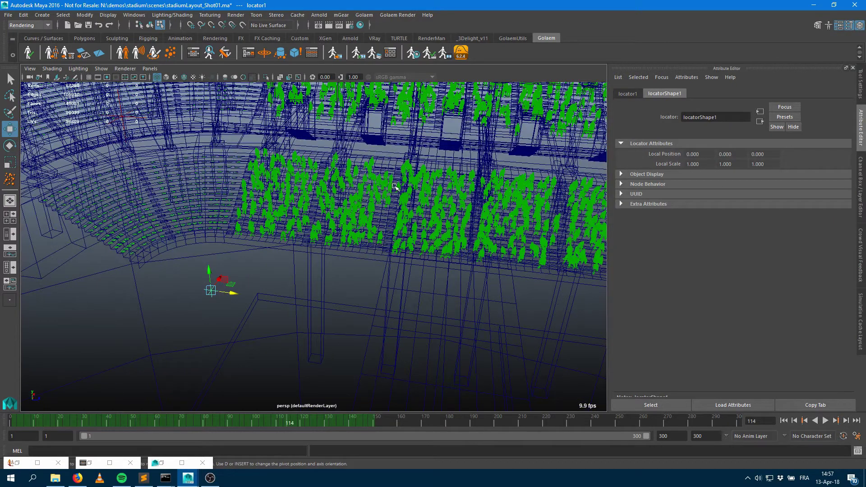
alt+right_drag(447, 238, 396, 244)
alt+middle_drag(397, 244, 440, 253)
key(5)
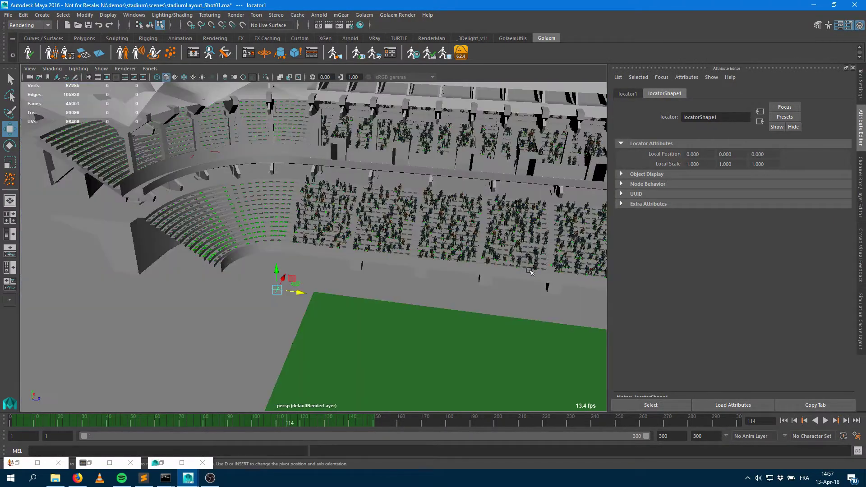
alt+drag(470, 270, 398, 265)
click(399, 265)
key(ctrl+z)
key(ctrl+z)
key(ctrl+z)
key(ctrl+z)
key(ctrl+z)
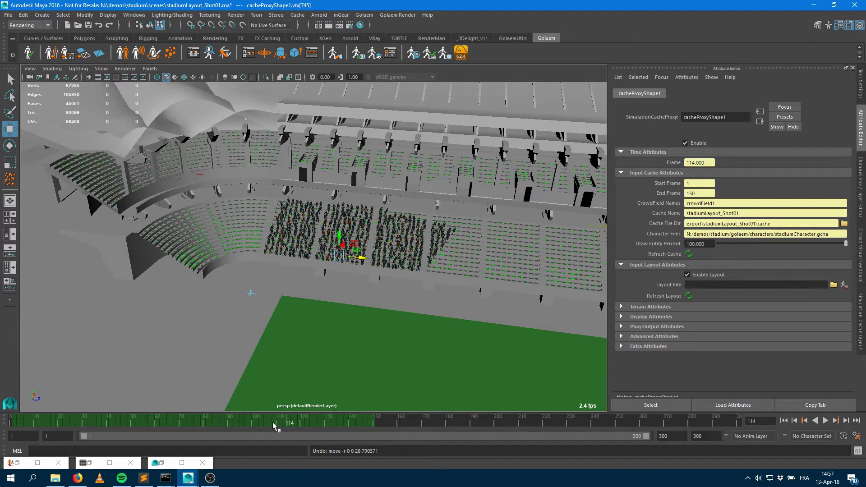
At frame 119, select a block of spectators in the straight stand's lower tier and add a Snap To layout operation using popToolShape3.
drag(276, 426, 302, 425)
drag(453, 311, 351, 185)
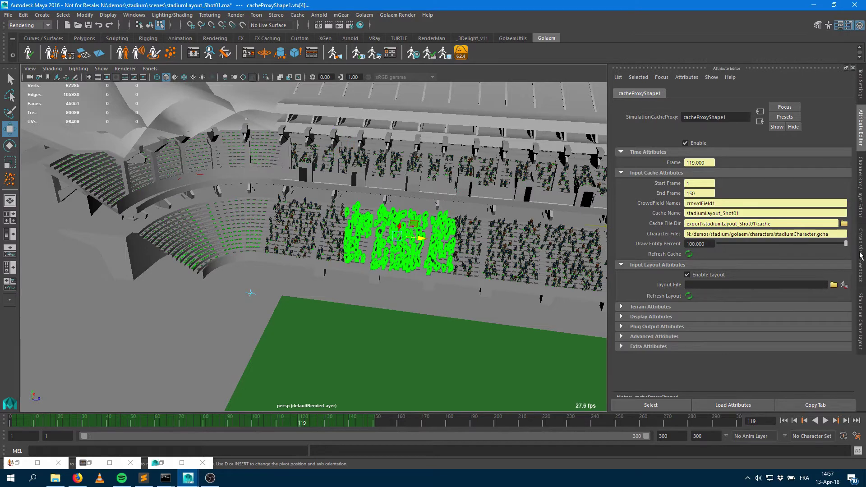
click(862, 311)
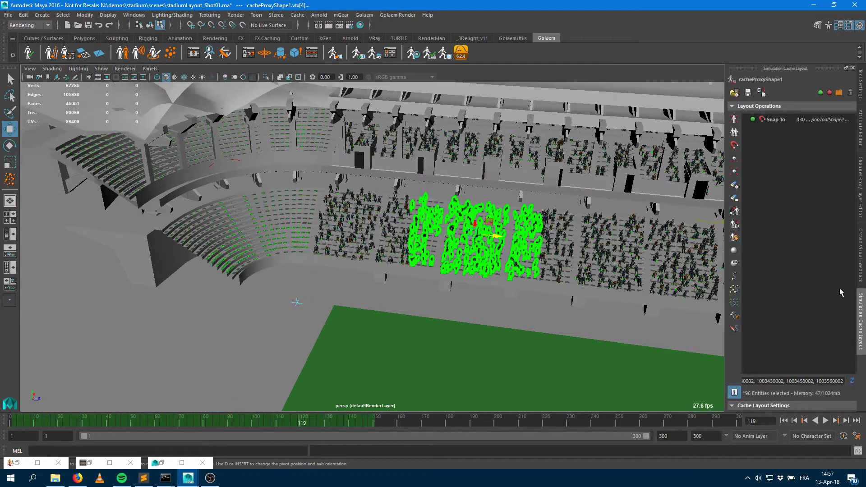
click(734, 145)
click(826, 123)
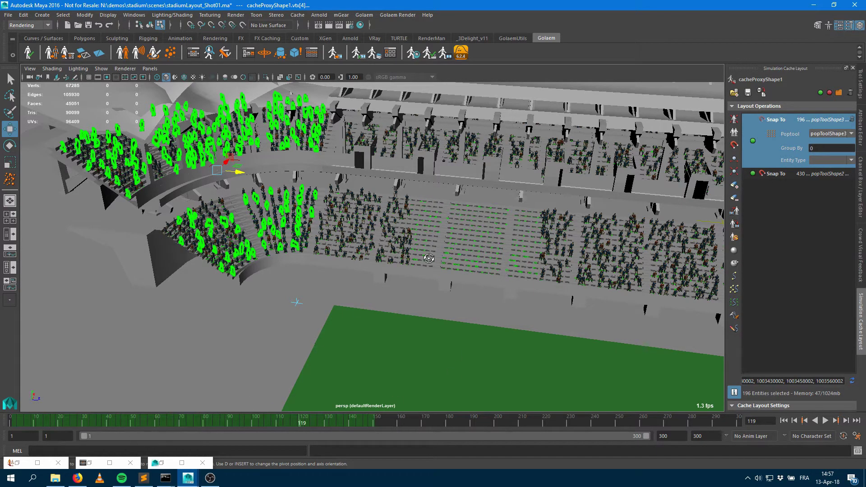
Save the simulation cache layout in the stadiumLayout_Shot01 cache folder with the file name "layout".
alt+drag(457, 265, 398, 291)
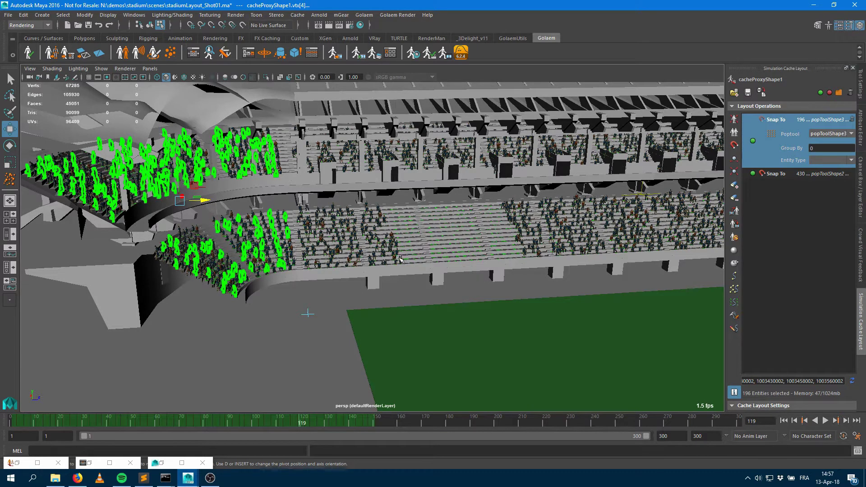
alt+drag(448, 284, 436, 207)
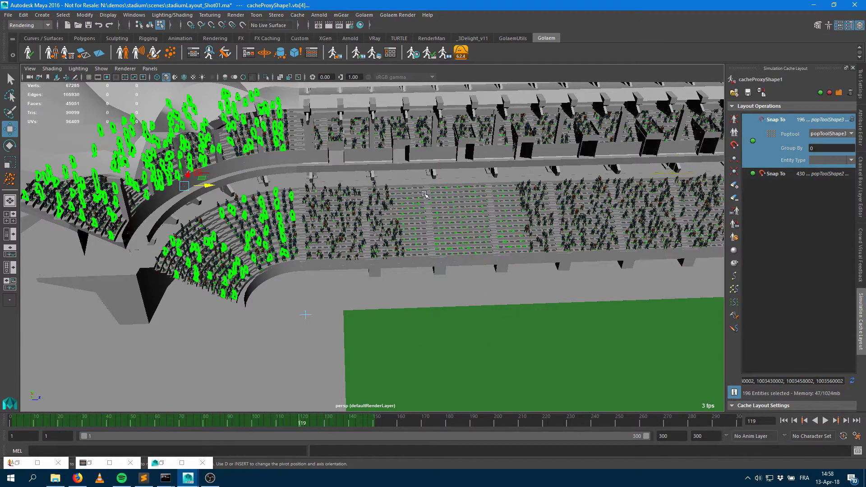
alt+drag(451, 273, 434, 260)
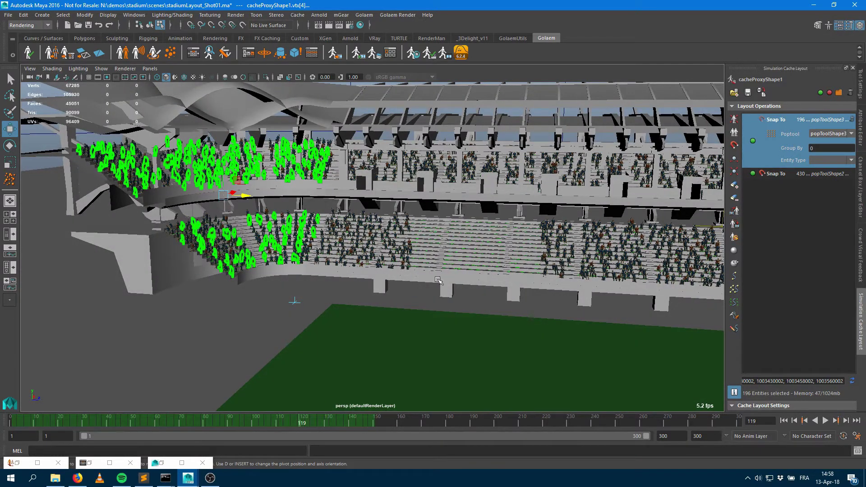
alt+drag(461, 259, 489, 262)
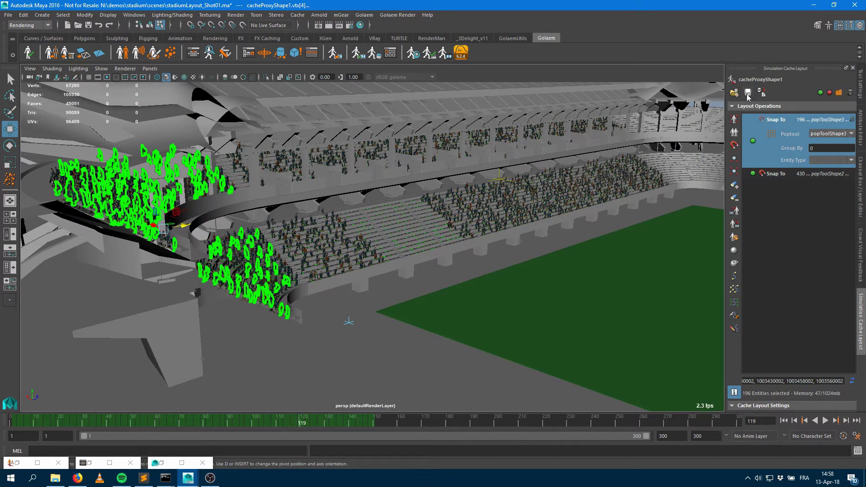
click(748, 92)
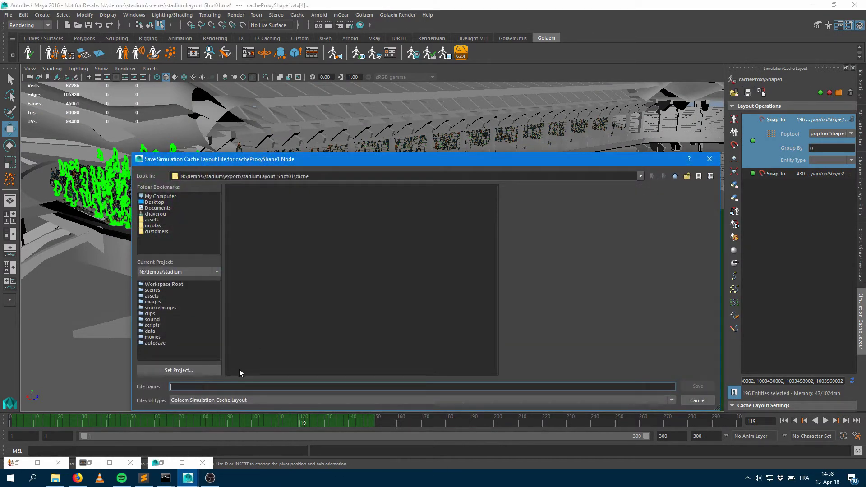
text(layout)
key(Return)
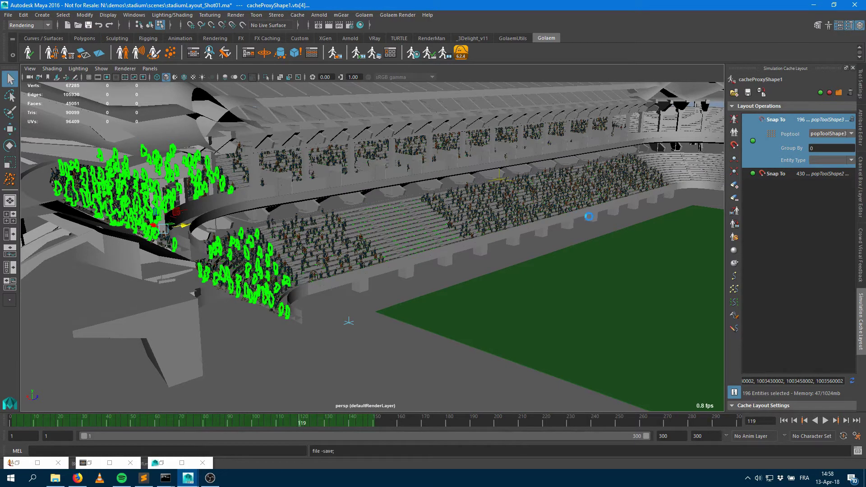
Render frame 119 from a view along the straight stand towards the corner stand, and minimize the finished render.
alt+drag(582, 236, 429, 234)
click(328, 25)
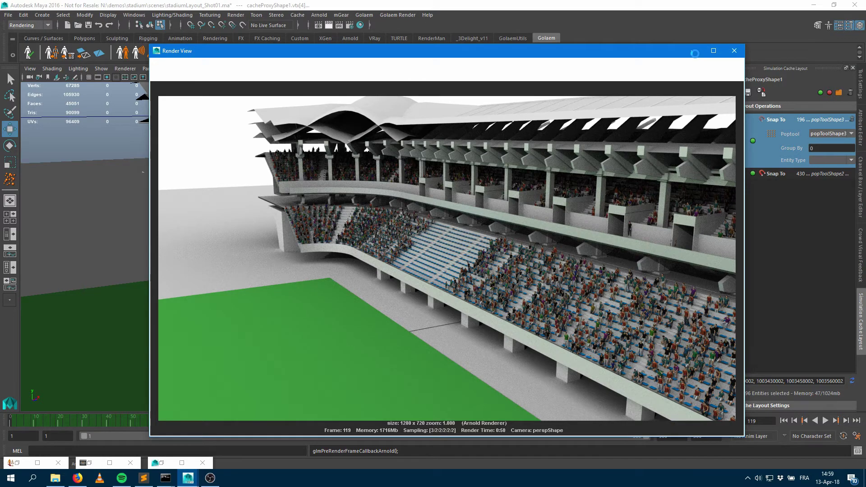
click(694, 51)
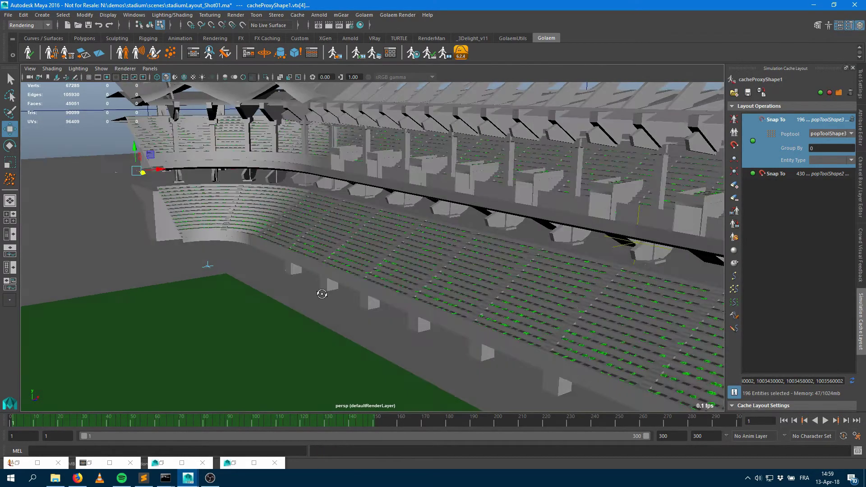
Go to frame 20 and examine the stadiumMan behavior graph in the Behavior Editor, minimizing the editor when done.
alt+drag(321, 293, 393, 293)
click(17, 424)
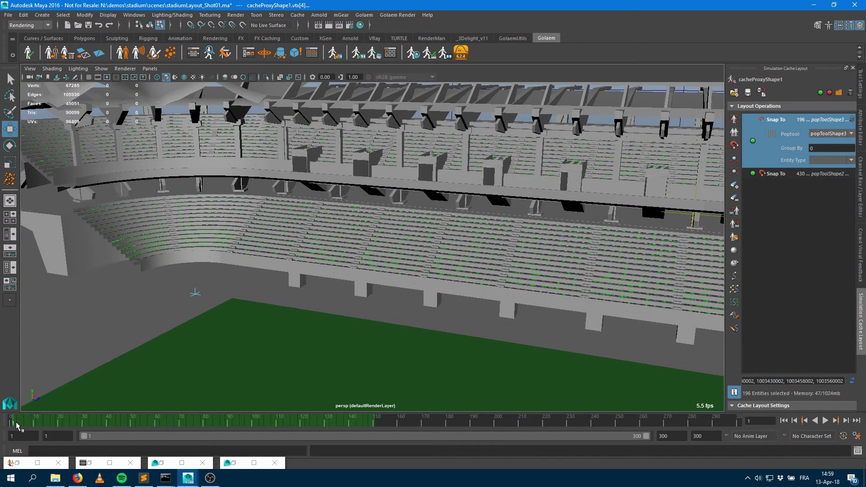
alt+drag(416, 333, 310, 306)
click(193, 54)
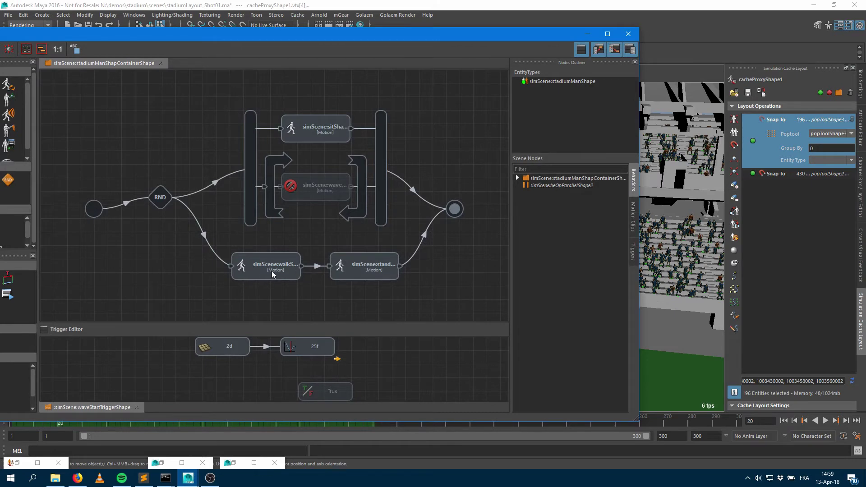
click(588, 34)
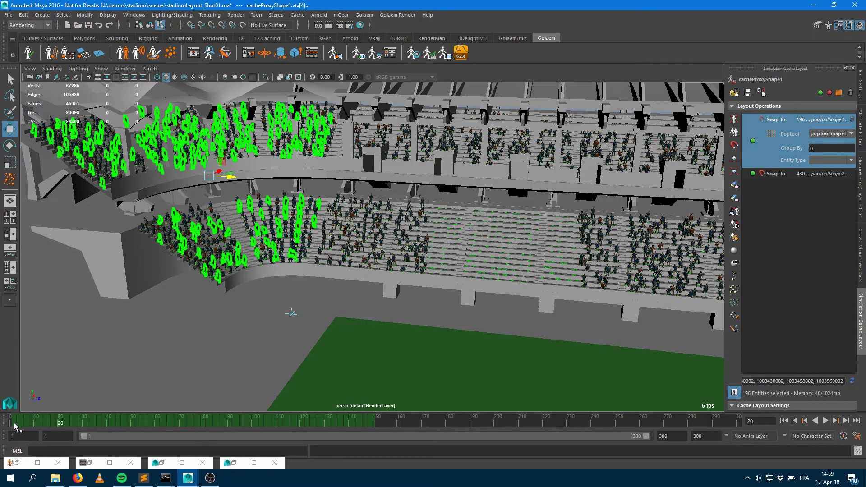
Examine the spectators' poses in the stands at frames 2 and 110, finishing with a close view of the straight stand.
click(15, 426)
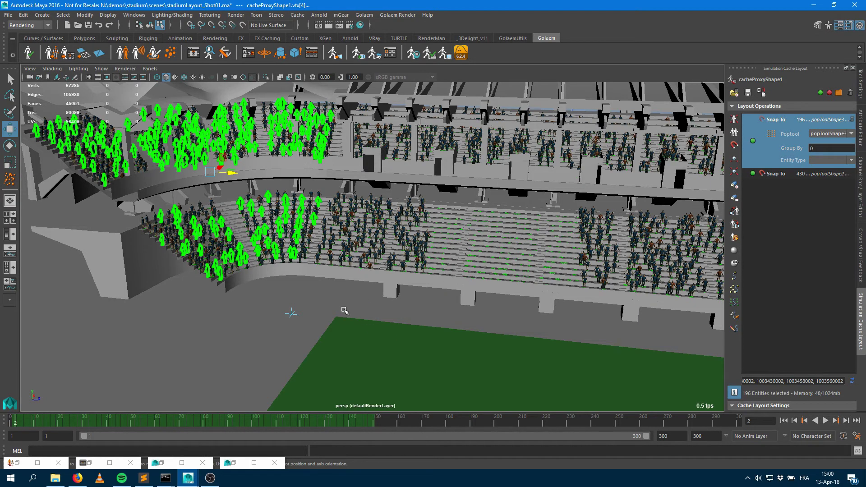
alt+drag(383, 312, 422, 319)
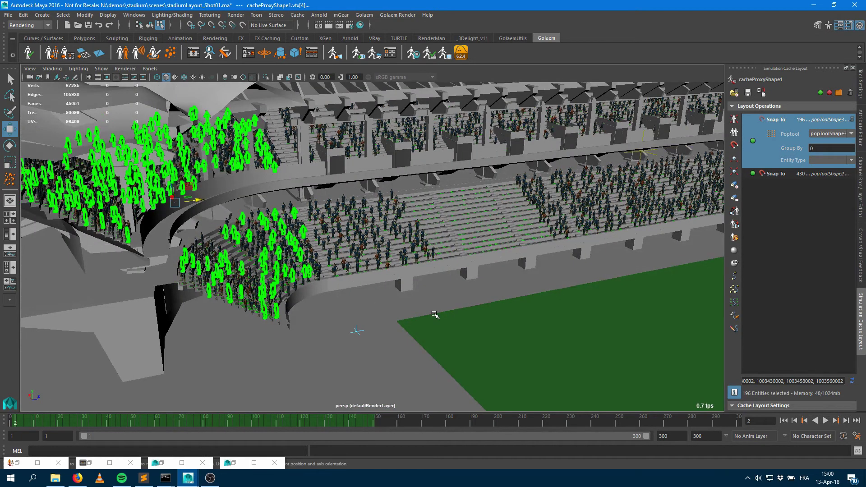
click(279, 423)
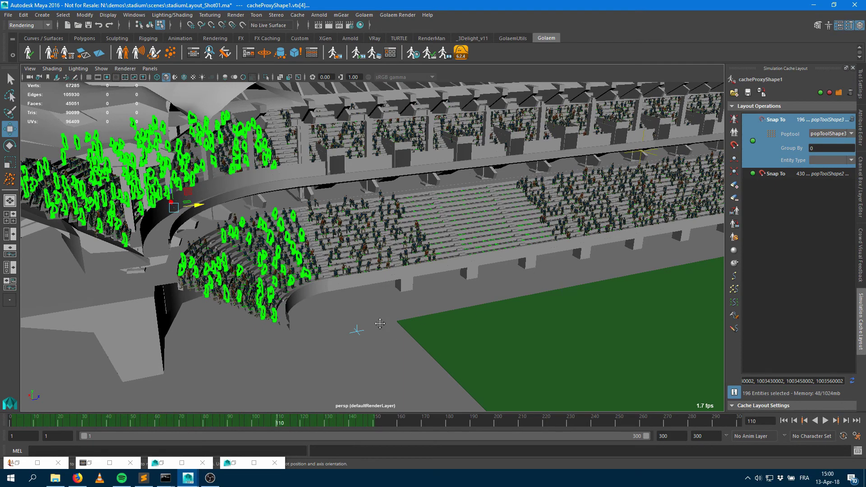
alt+middle_drag(385, 319, 275, 342)
alt+middle_drag(441, 301, 371, 315)
alt+right_drag(371, 315, 547, 313)
alt+middle_drag(547, 313, 495, 323)
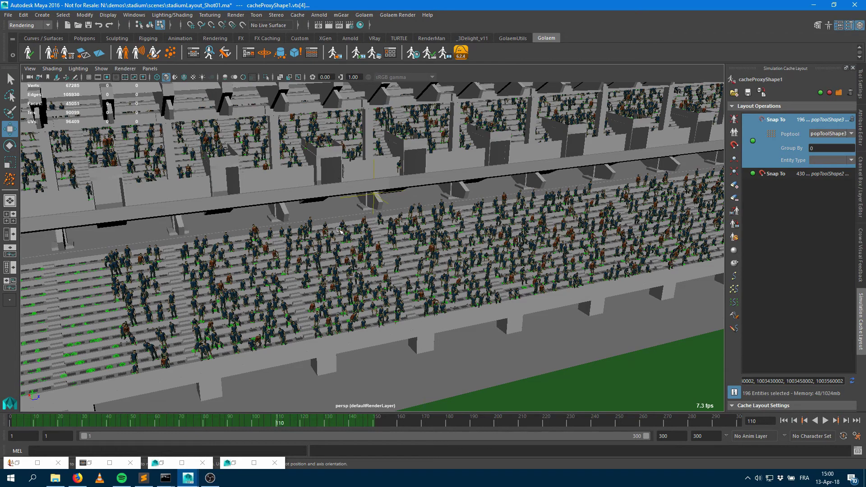
Switch to the other Maya session that has simScene.ma open.
click(188, 477)
click(149, 458)
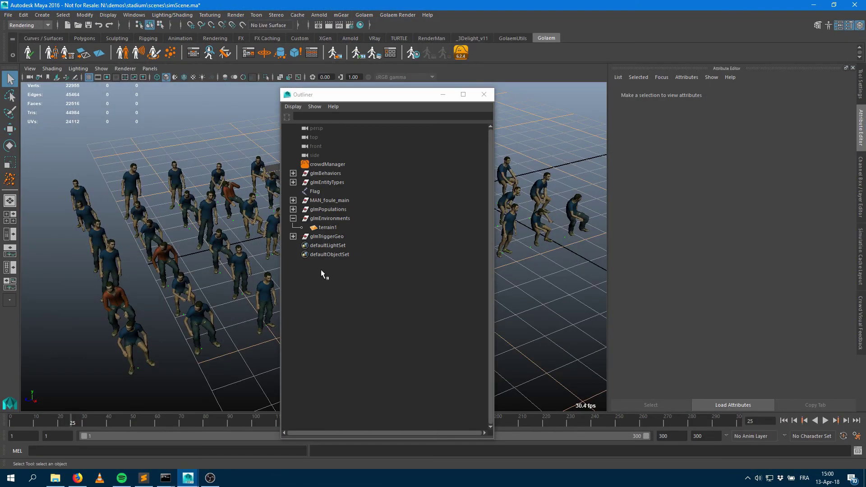